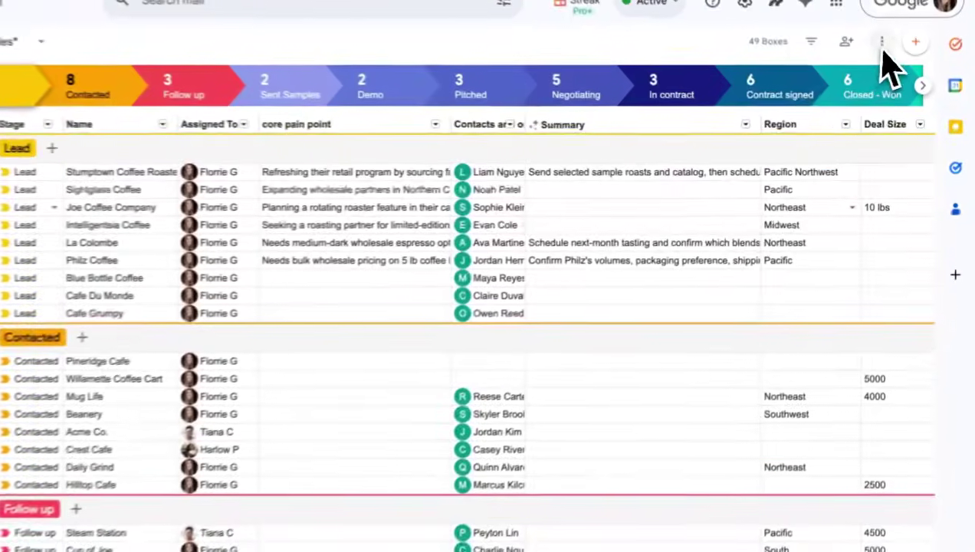
Create a native integration from scratch for the Coffee Sales pipeline with Streak's Box stage changed as the trigger
left_click(894, 55)
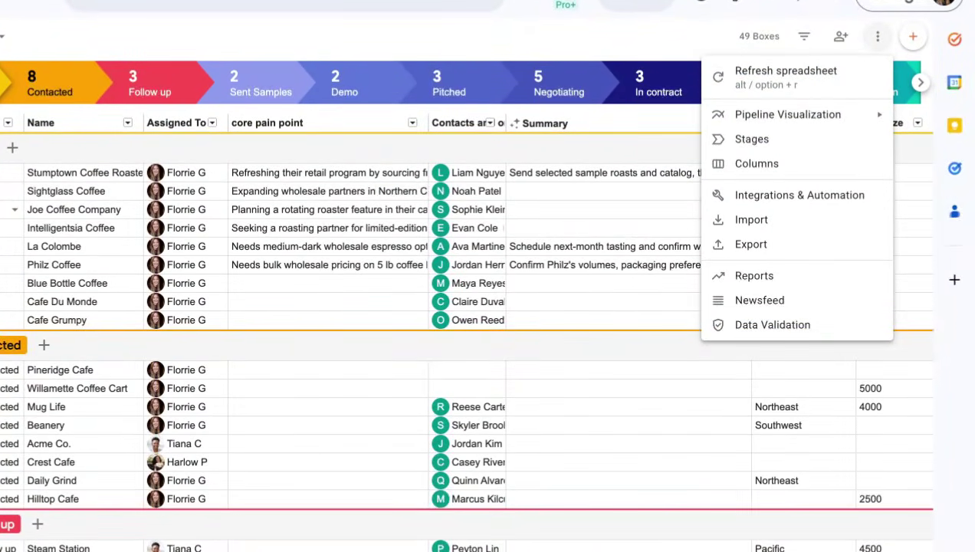
left_click(825, 196)
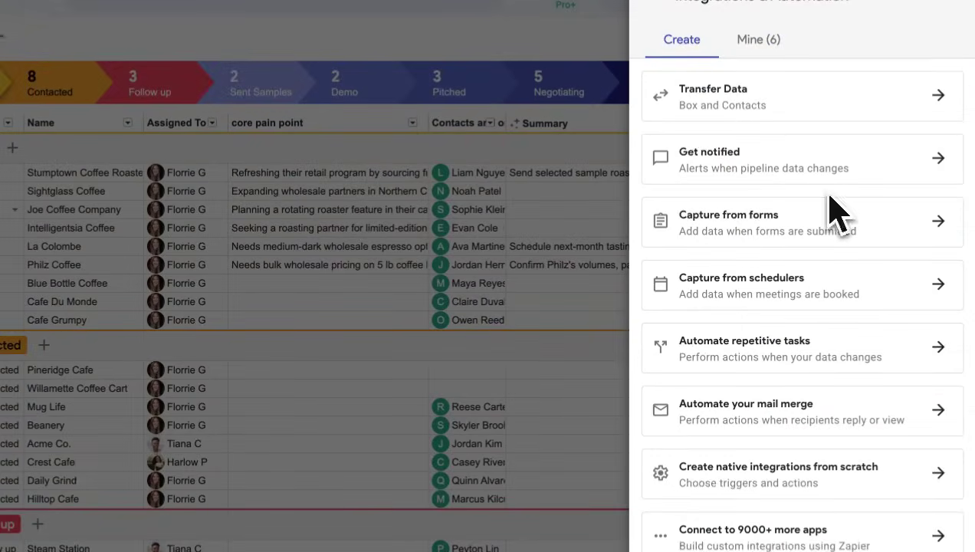
left_click(752, 466)
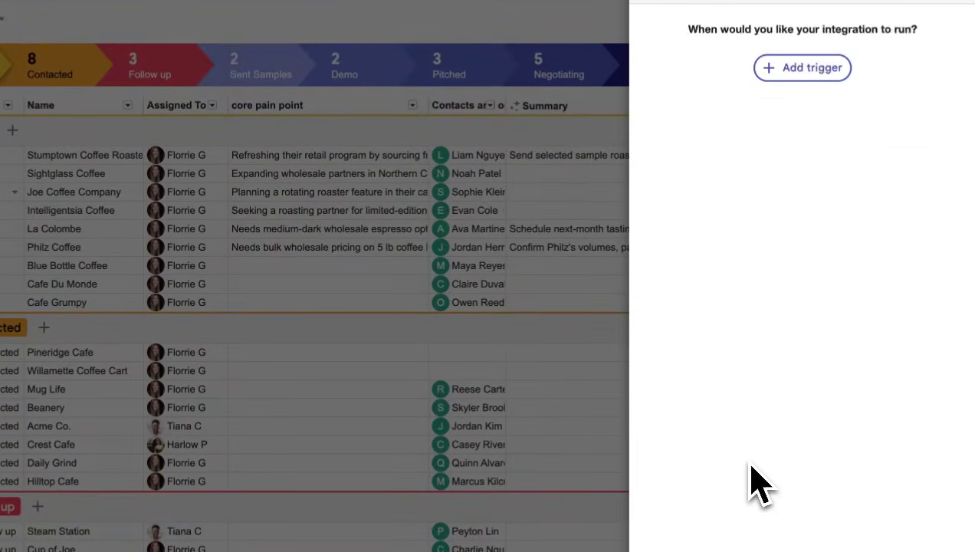
left_click(811, 75)
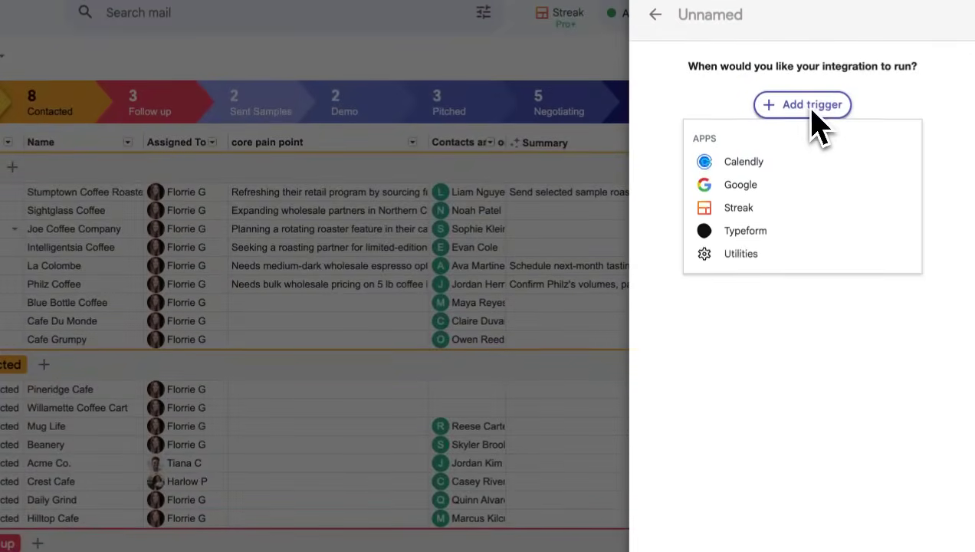
left_click(775, 209)
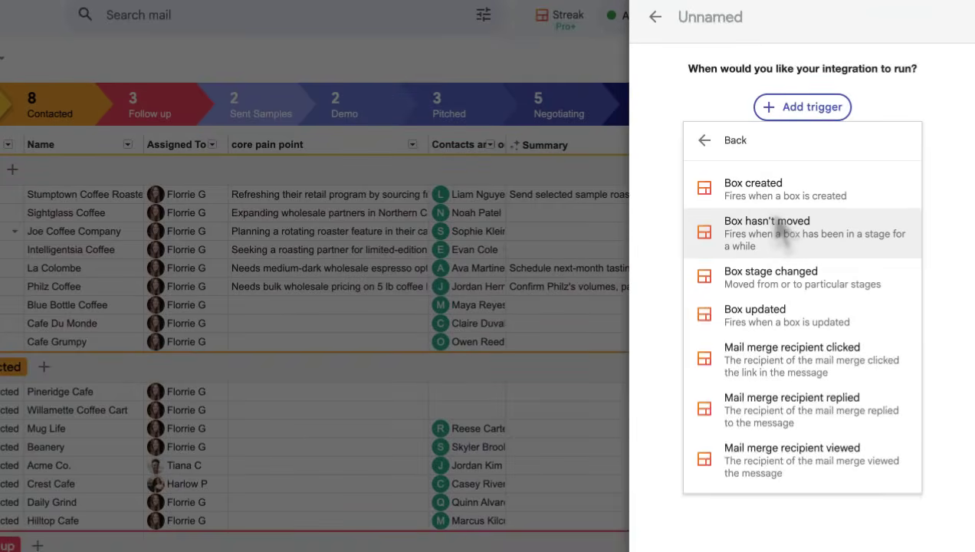
left_click(784, 278)
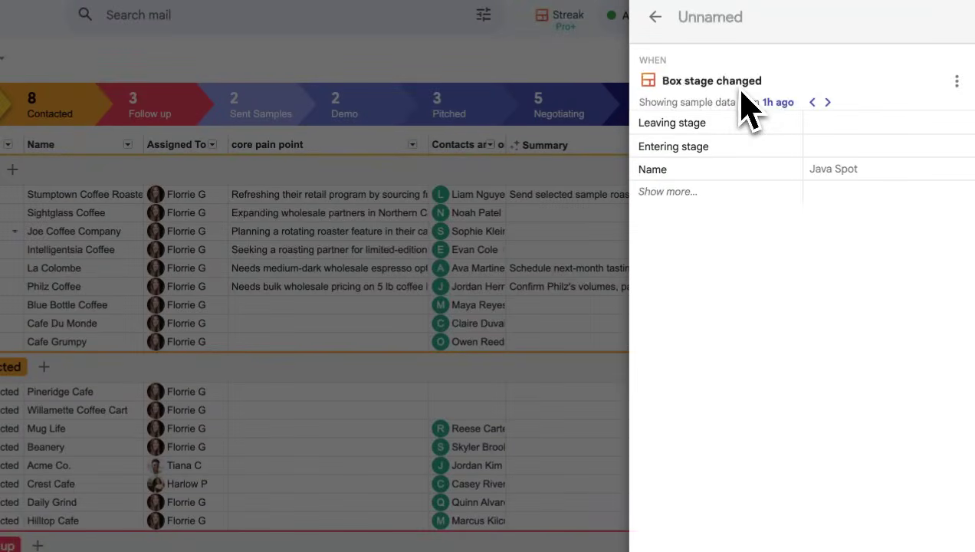
Add Streak's AI Autofill box fields action as the step that follows the trigger
left_click(930, 509)
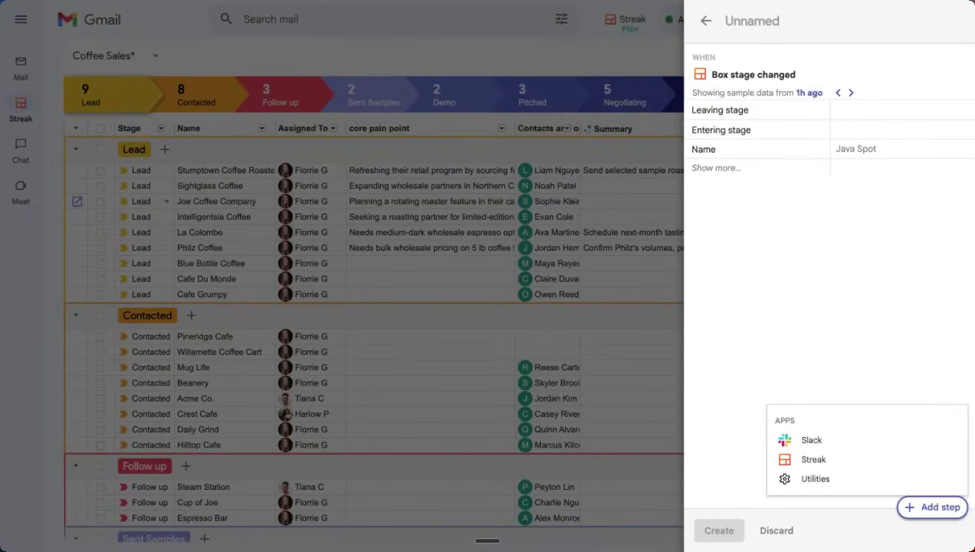
left_click(891, 463)
scroll(893, 478, "down", 5)
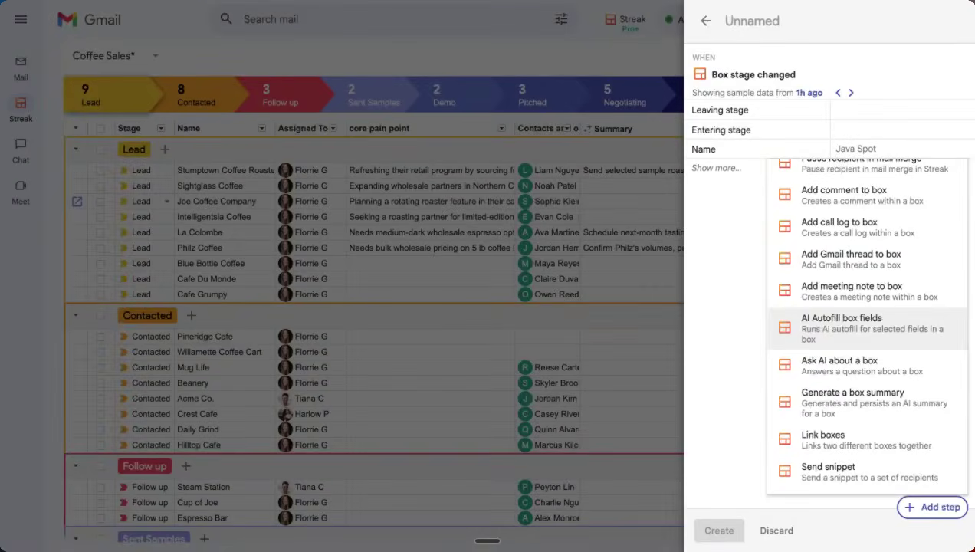
left_click(878, 328)
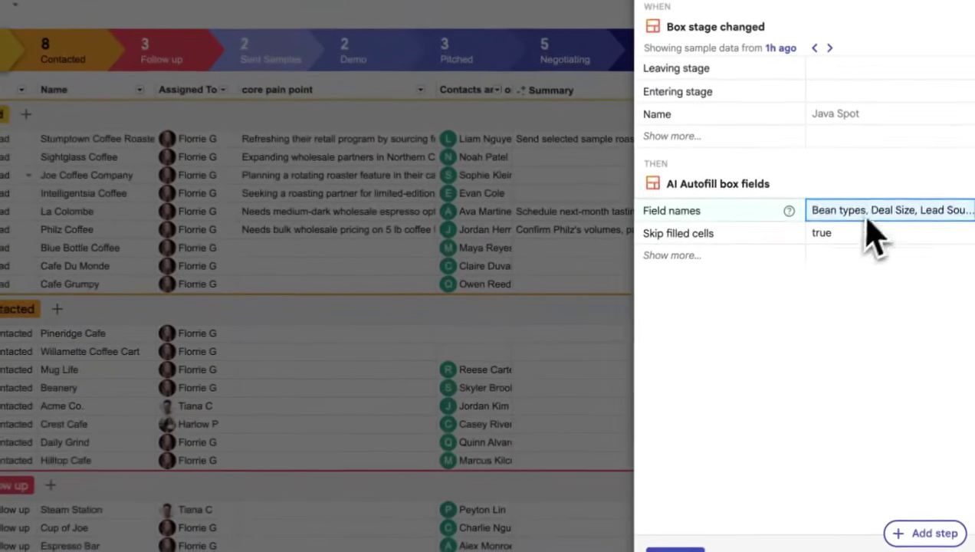
Remove Deal Size, Projected Close Date, Region and Sector from the autofill field names, keeping Bean types, Lead Source and core pain point
left_click(874, 223)
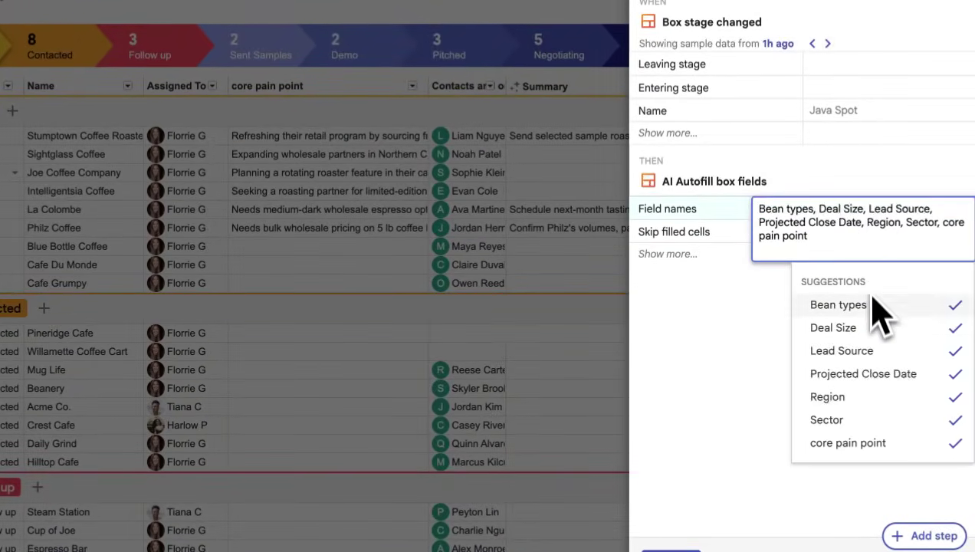
left_click(868, 336)
left_click(871, 375)
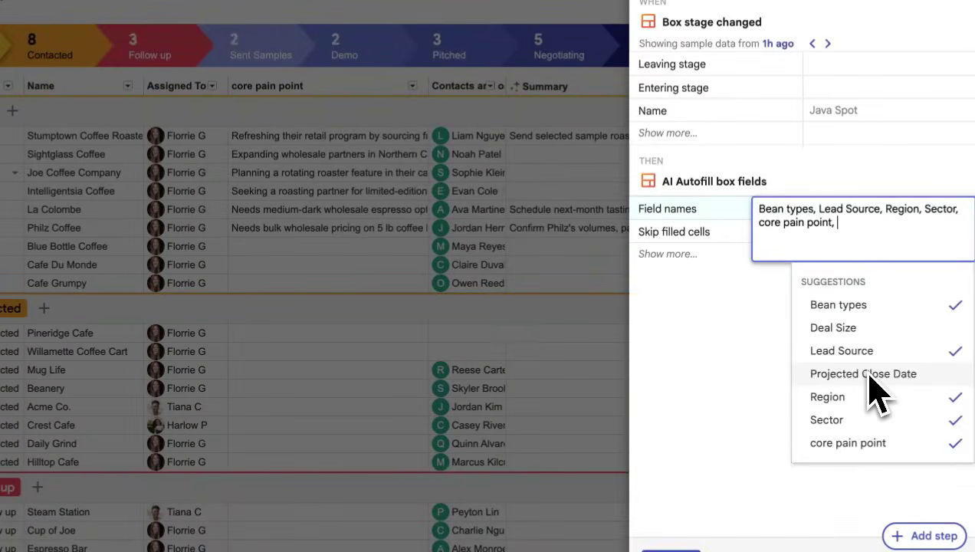
left_click(871, 399)
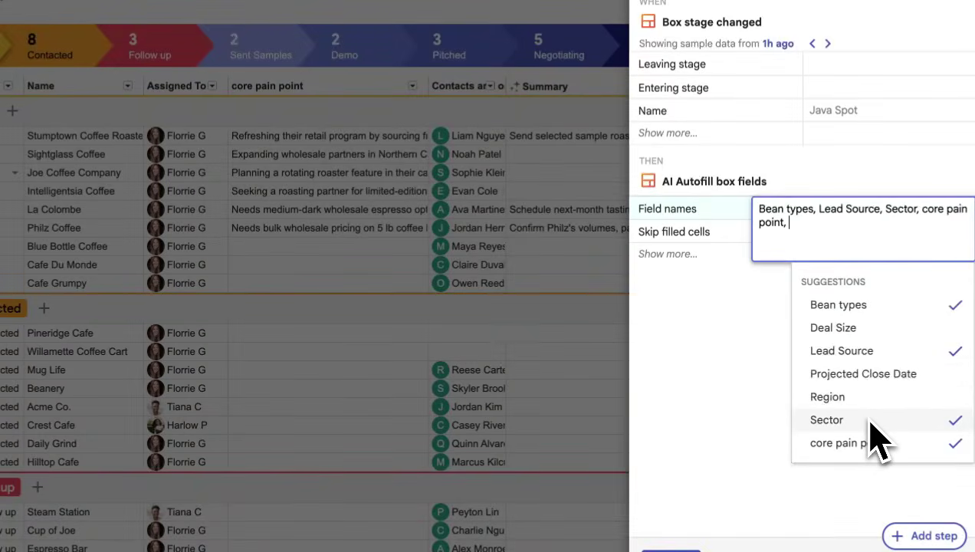
left_click(871, 422)
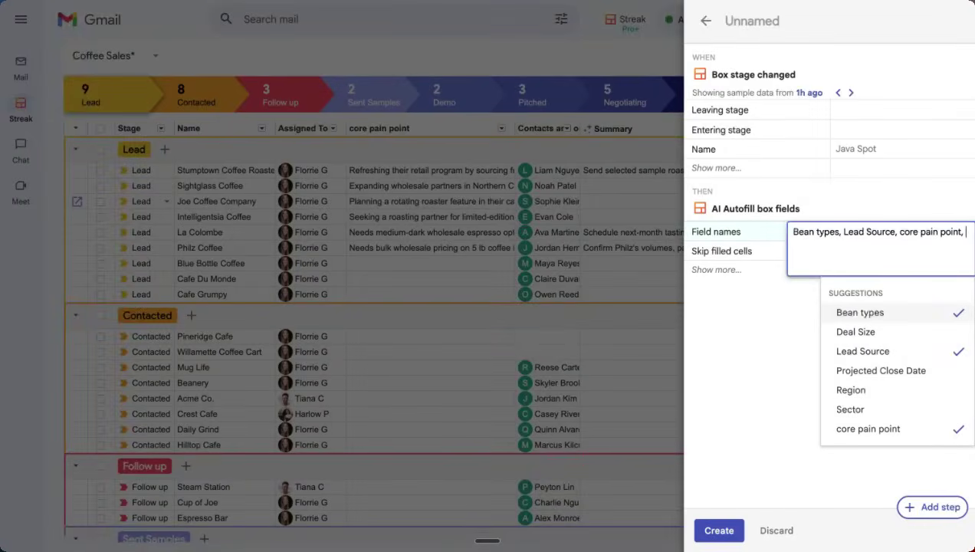
left_click(806, 372)
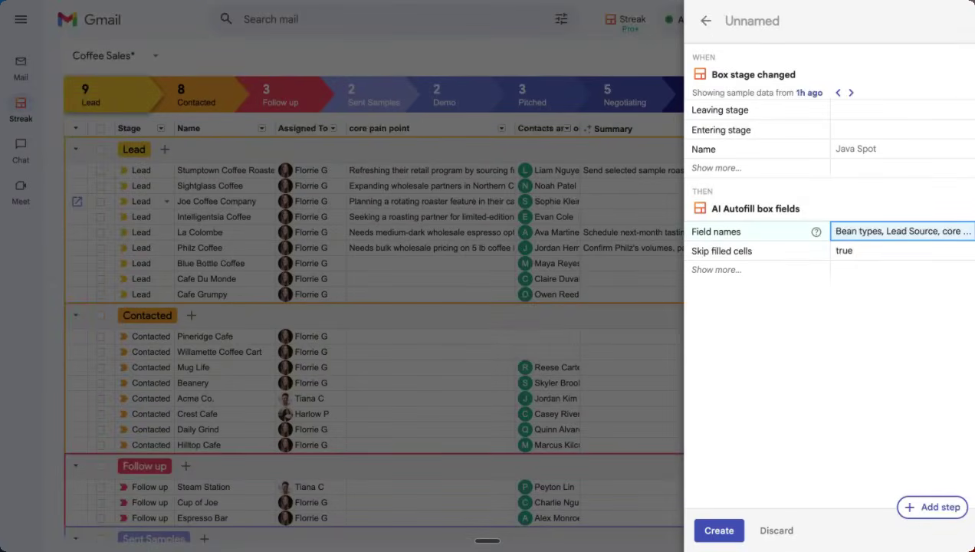
Add an Ask AI about a box action after the Box stage changed trigger and select its Question field
left_click(932, 507)
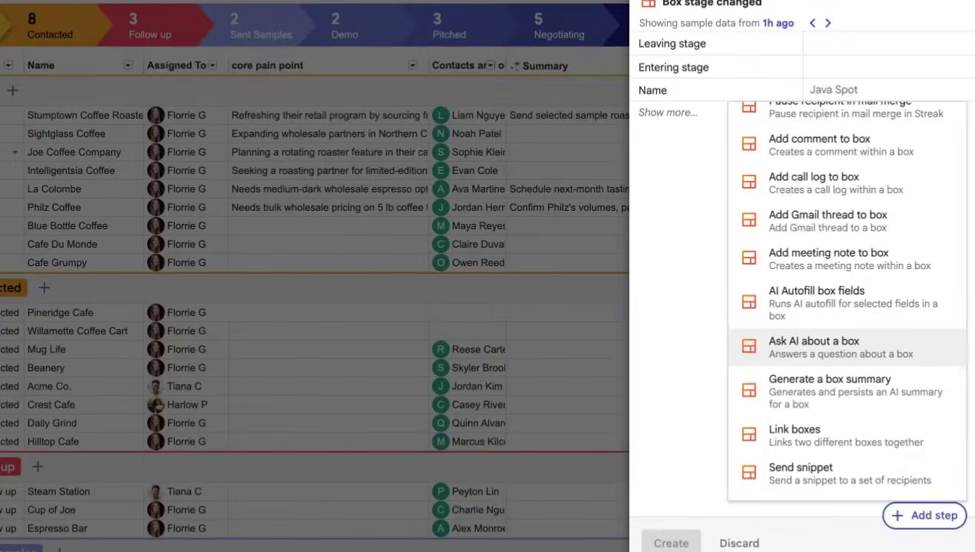
left_click(863, 353)
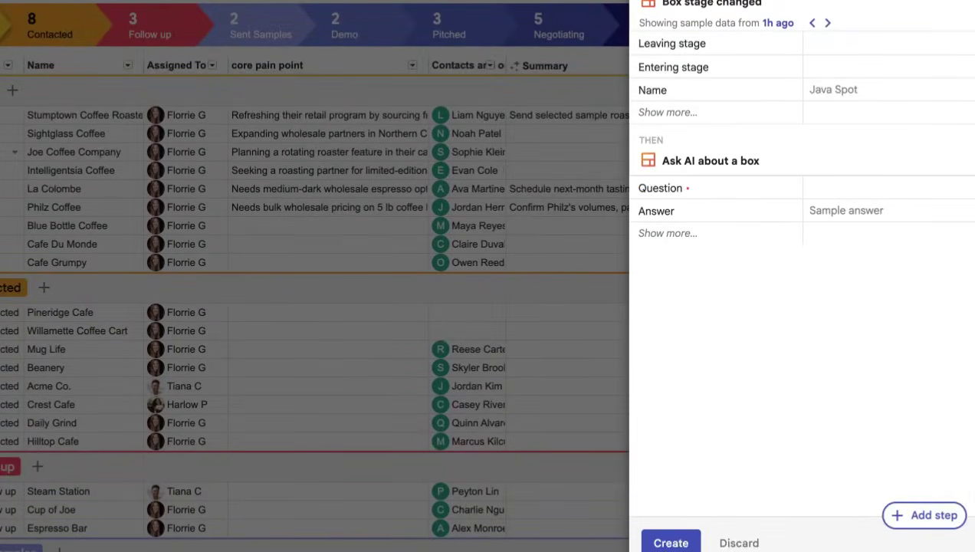
left_click(862, 198)
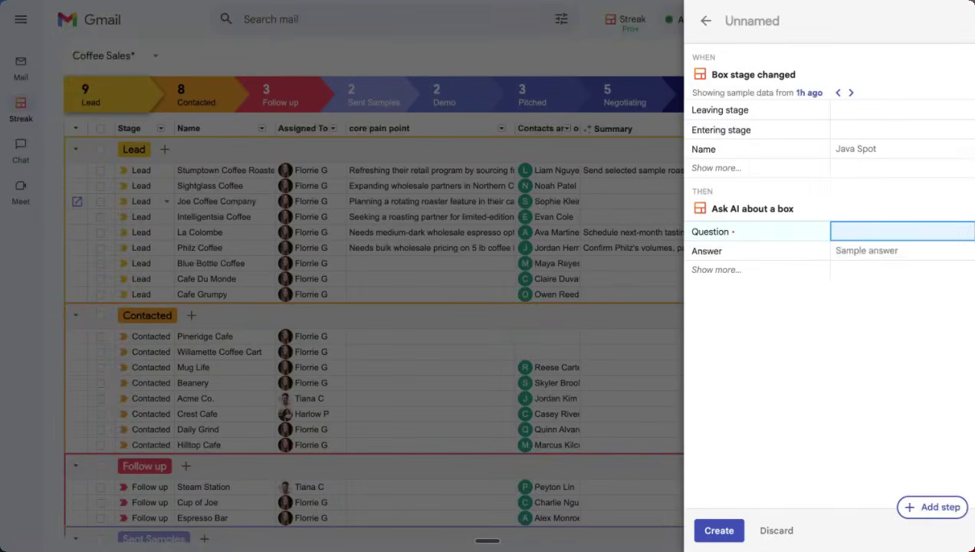
Browse the available Streak actions and add a Generate a box summary step after the Box stage changed trigger
left_click(917, 507)
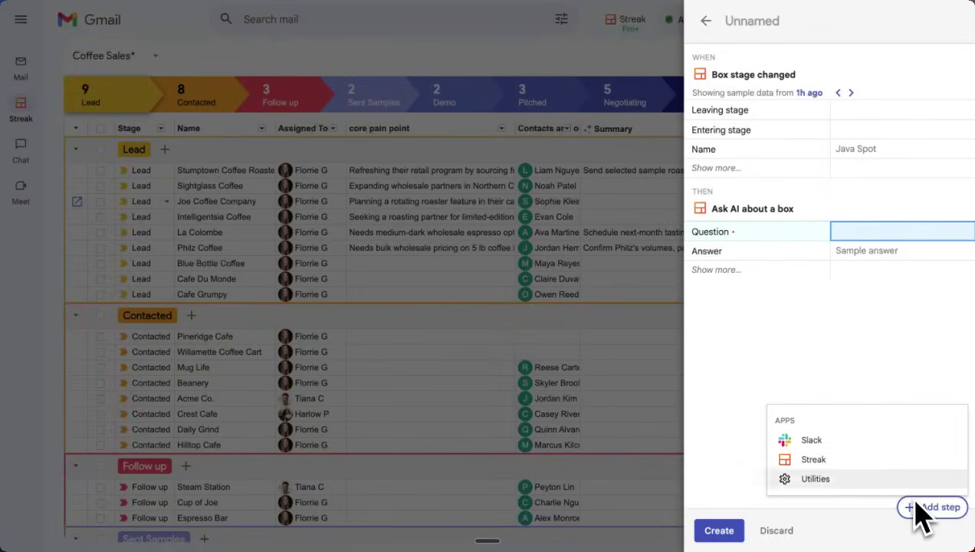
left_click(898, 460)
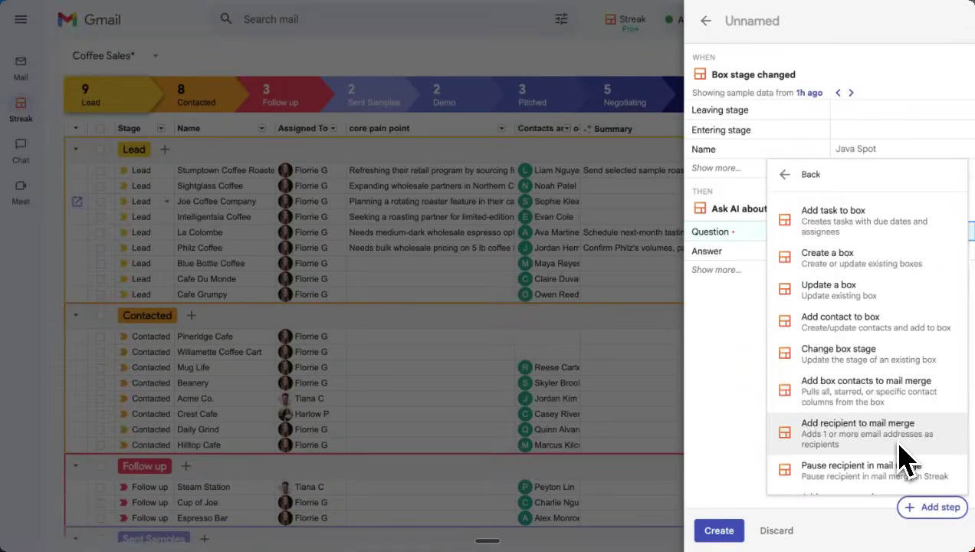
scroll(867, 330, "down", 2)
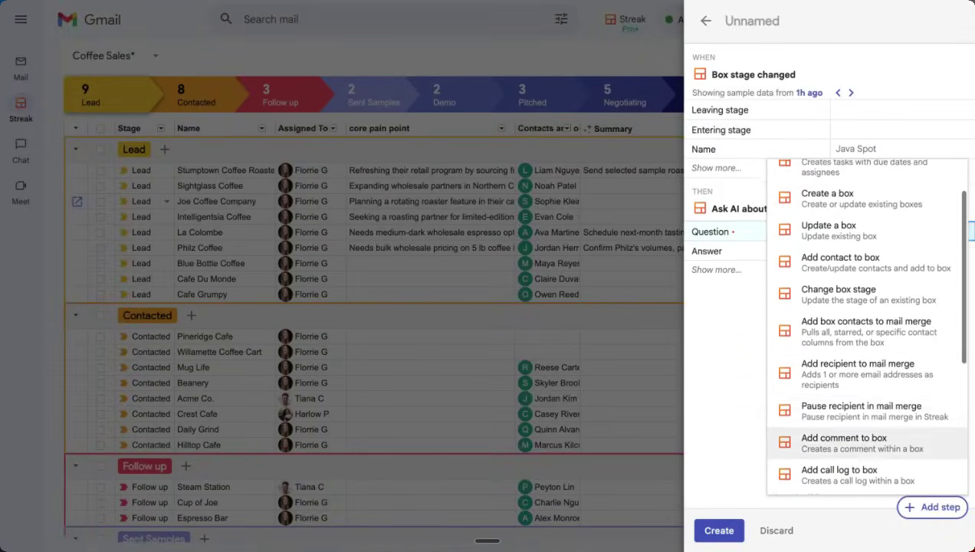
scroll(882, 398, "up", 2)
left_click(769, 160)
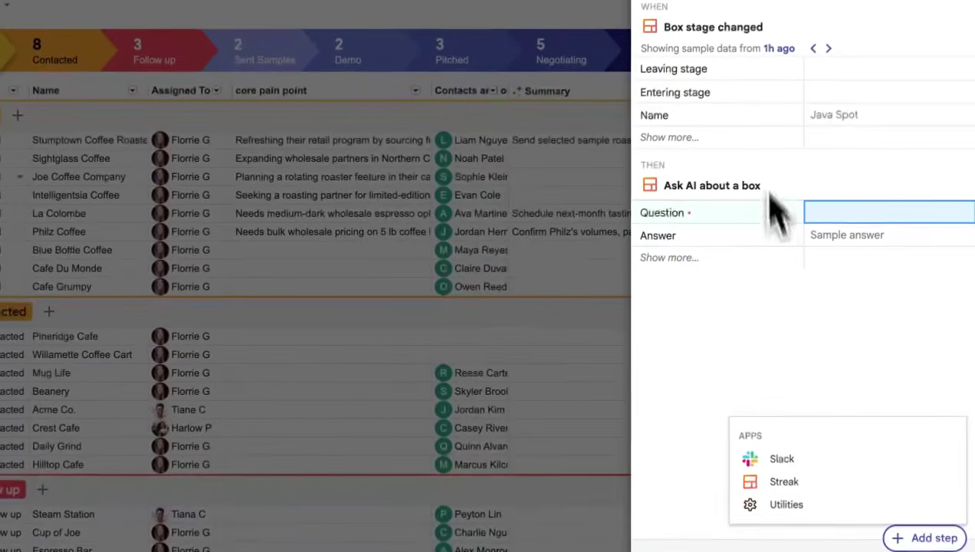
left_click(784, 454)
scroll(813, 360, "down", 5)
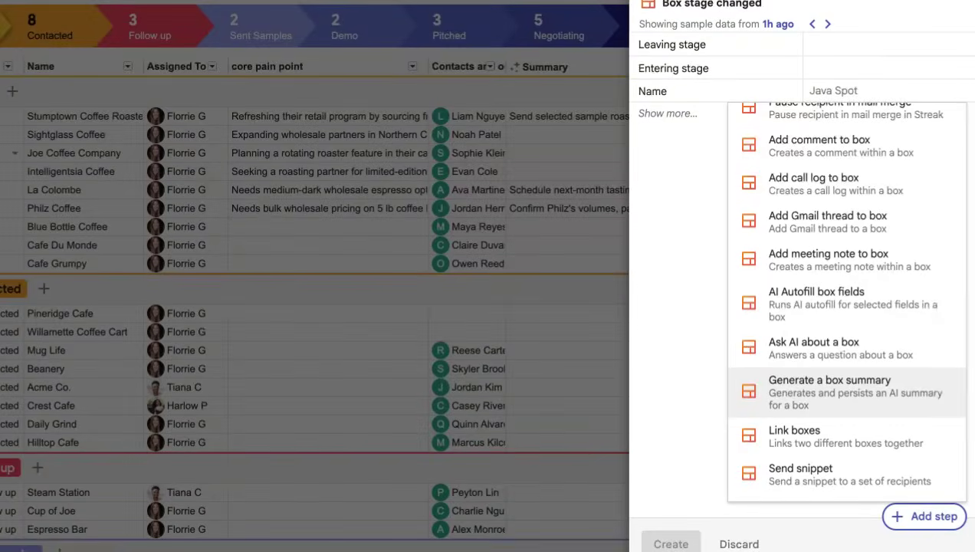
left_click(866, 399)
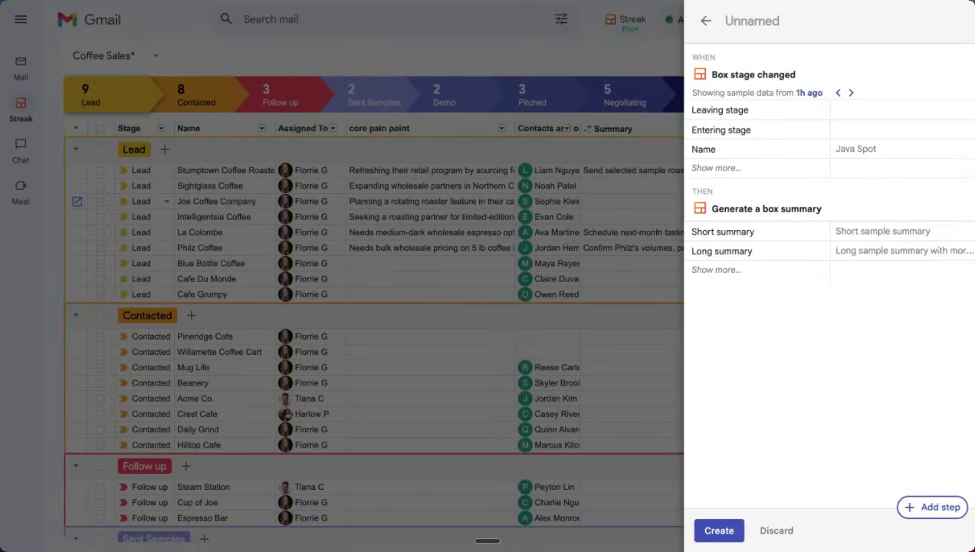
Add the AI Response utility as a step in the integration triggered by an incoming Gmail message
left_click(924, 507)
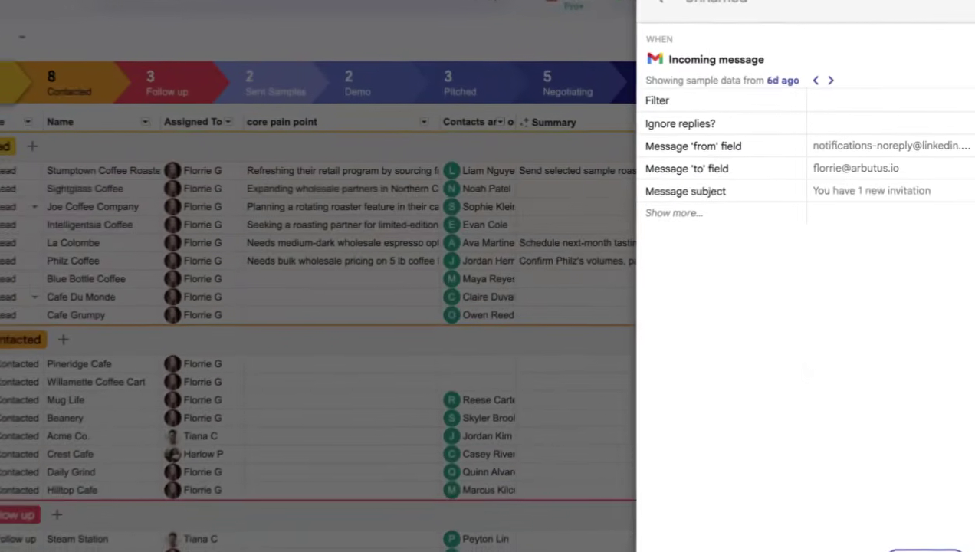
left_click(924, 510)
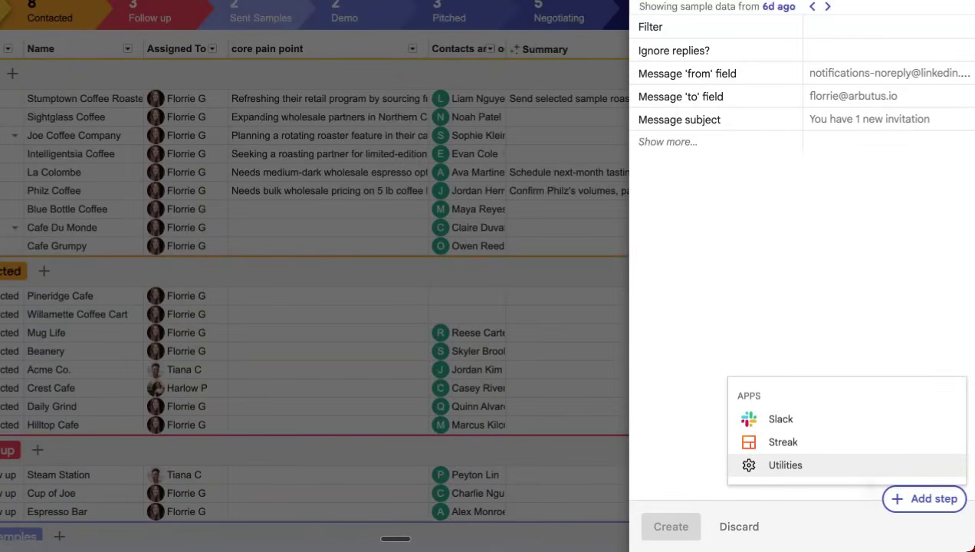
left_click(867, 464)
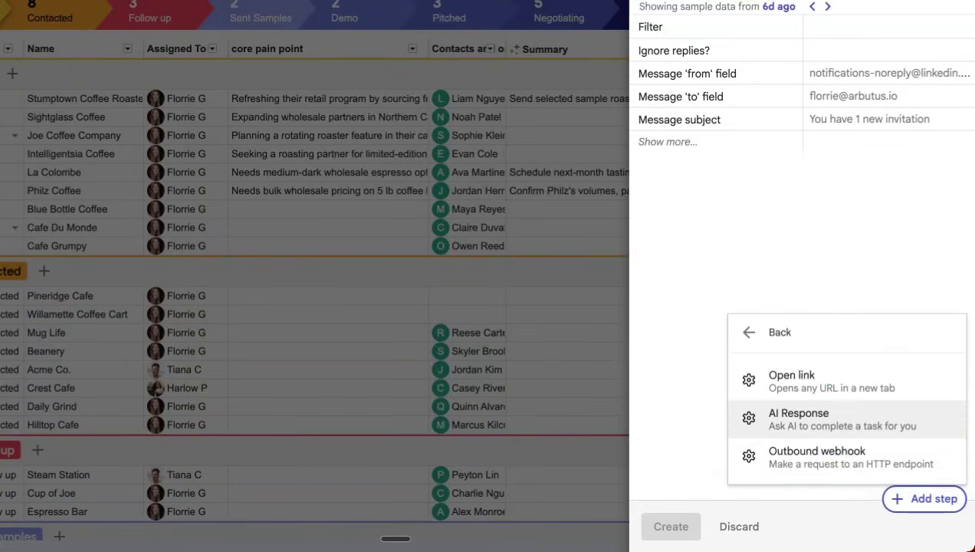
left_click(865, 418)
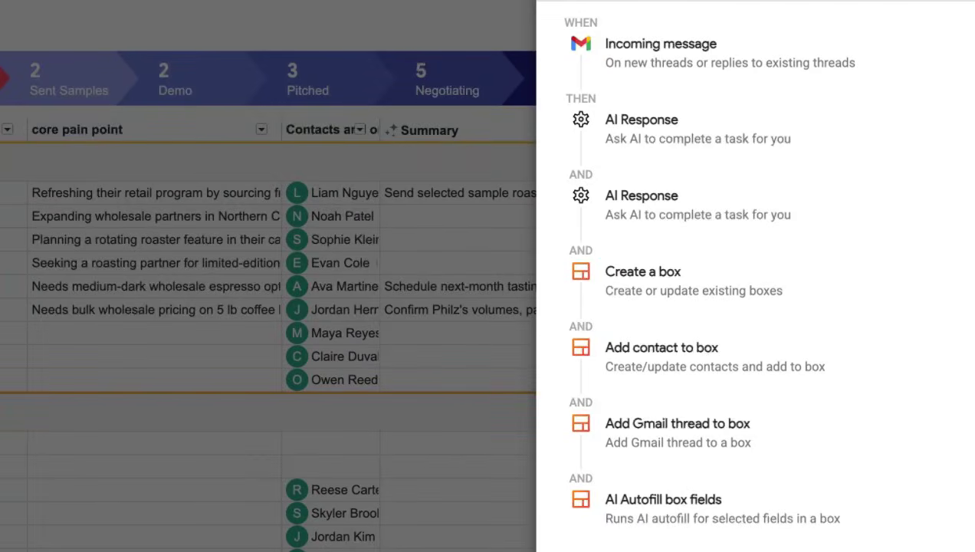
Review the trigger, AI Response and Create a box settings of the Lead intake creation integration
left_click(915, 39)
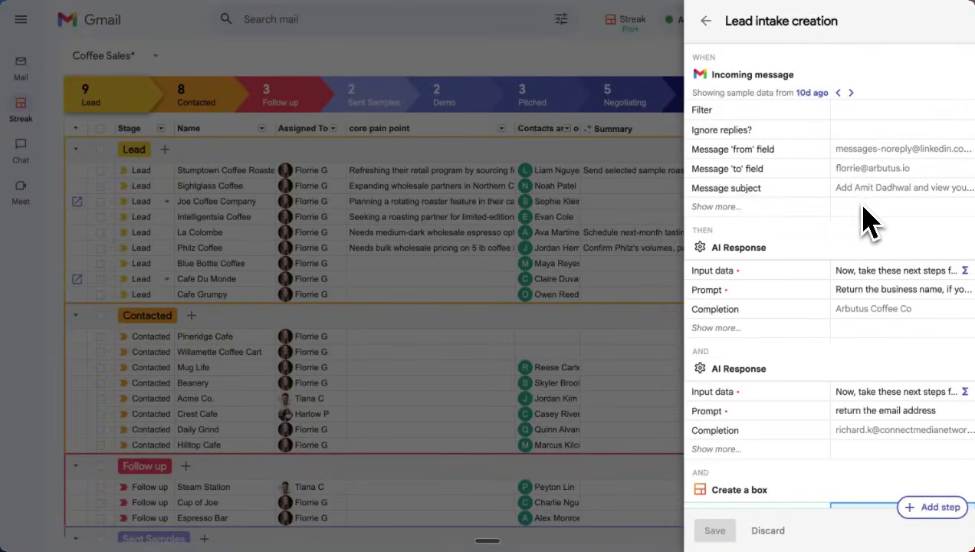
scroll(826, 281, "down", 2)
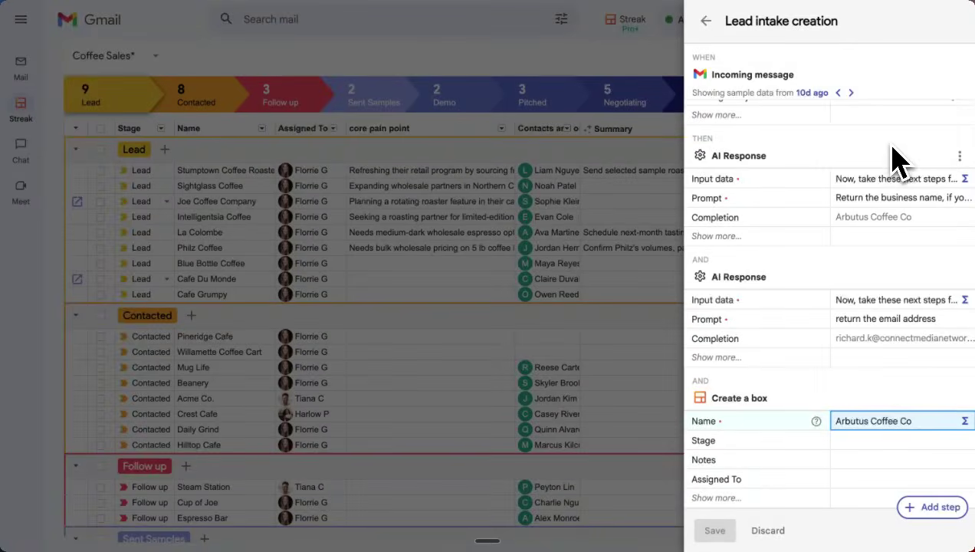
scroll(893, 161, "up", 2)
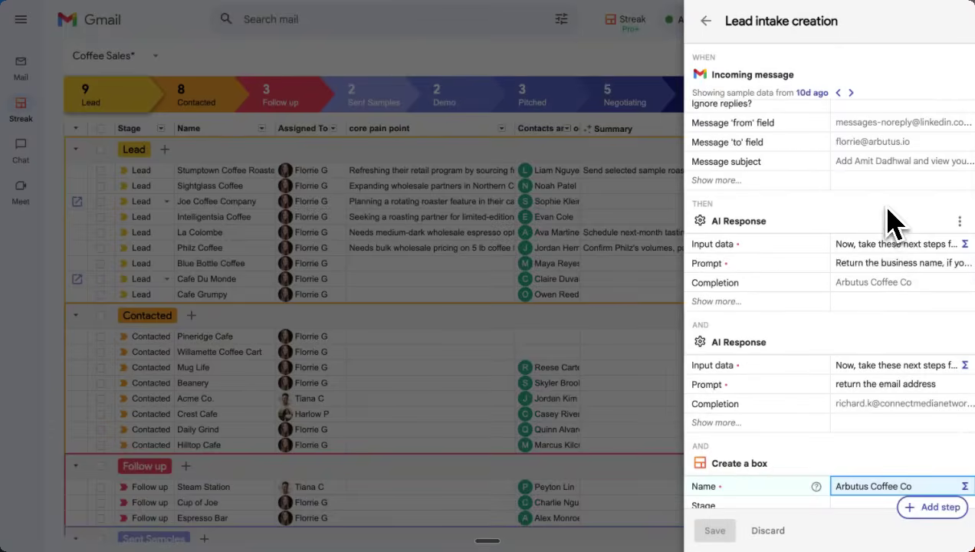
Clear the first AI Response's Input data and set it to the incoming message's Message parsed body
left_click(814, 244)
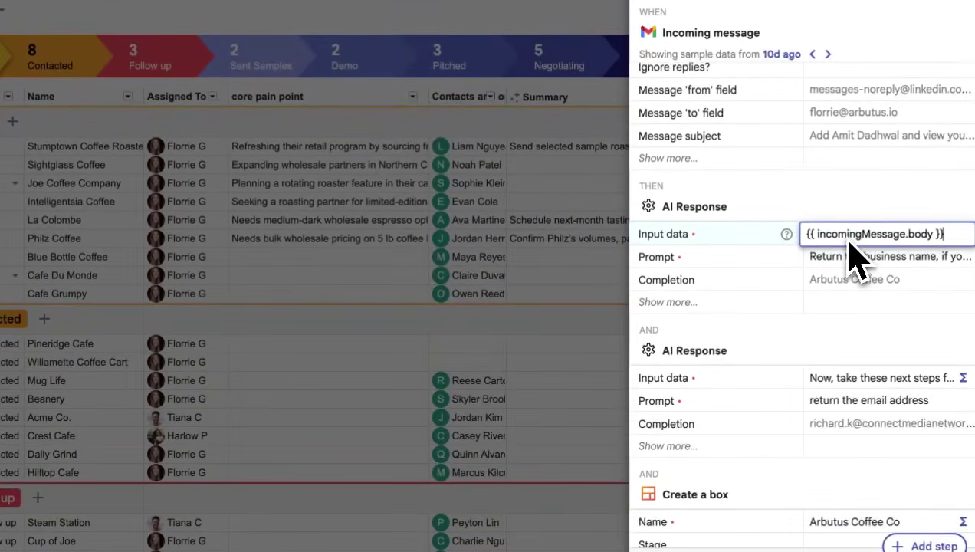
key("ctrl+a")
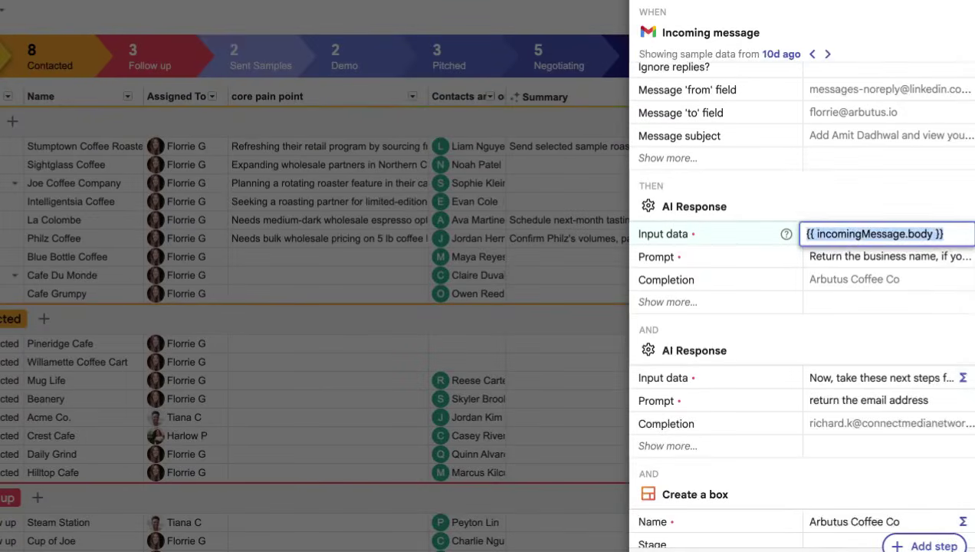
key("BackSpace")
left_click(859, 209)
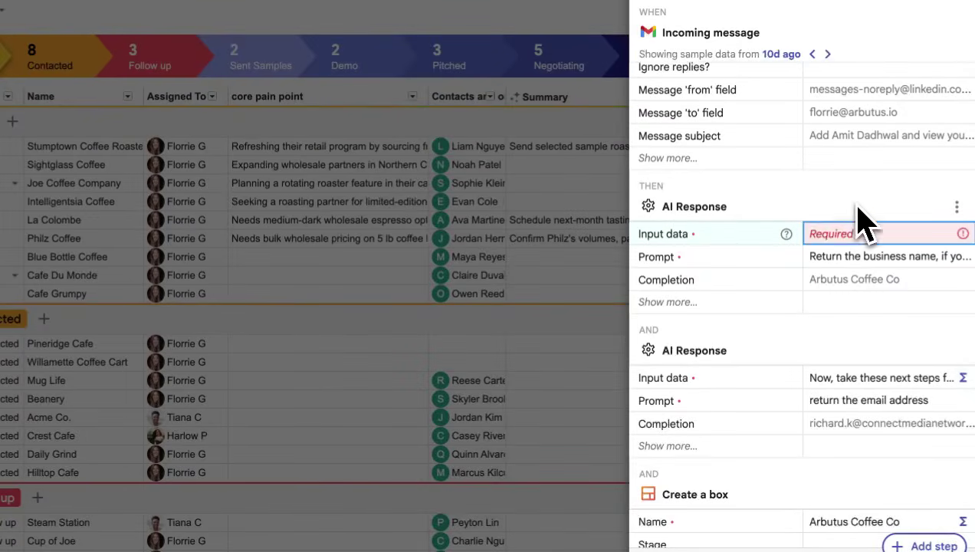
left_click(859, 243)
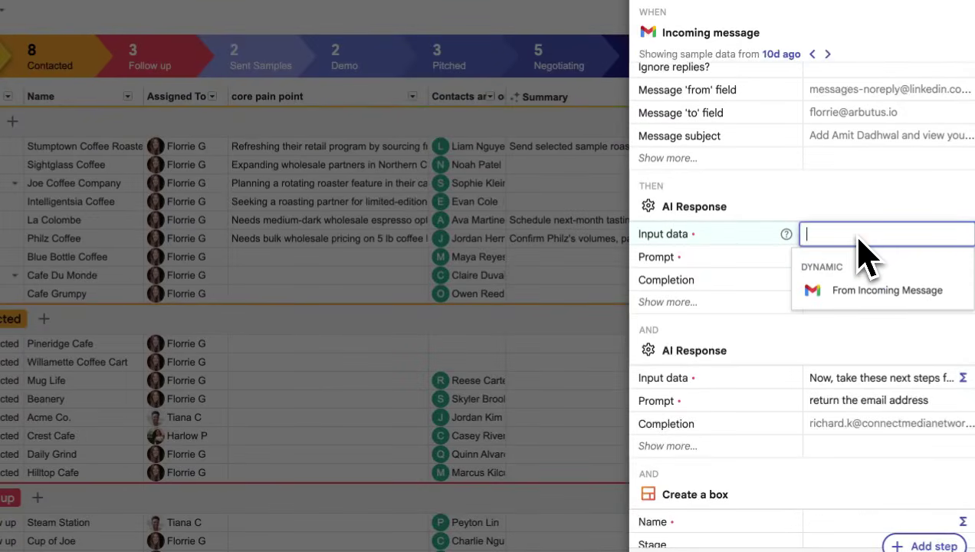
left_click(865, 291)
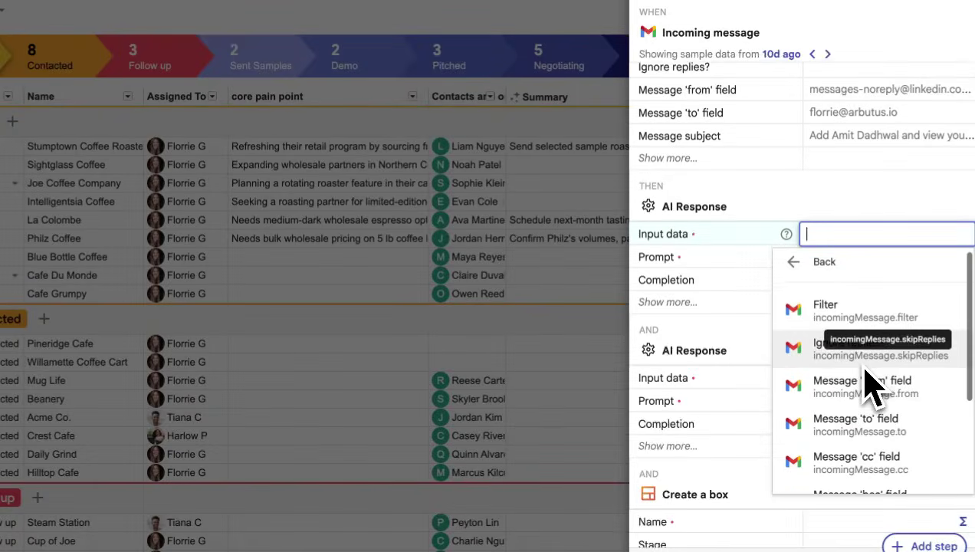
scroll(871, 381, "down", 2)
scroll(872, 387, "down", 2)
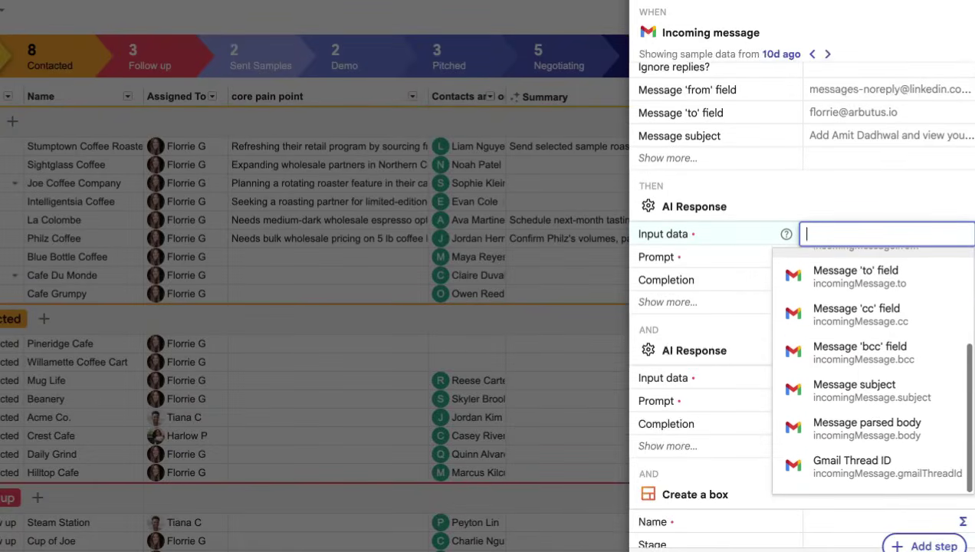
left_click(872, 434)
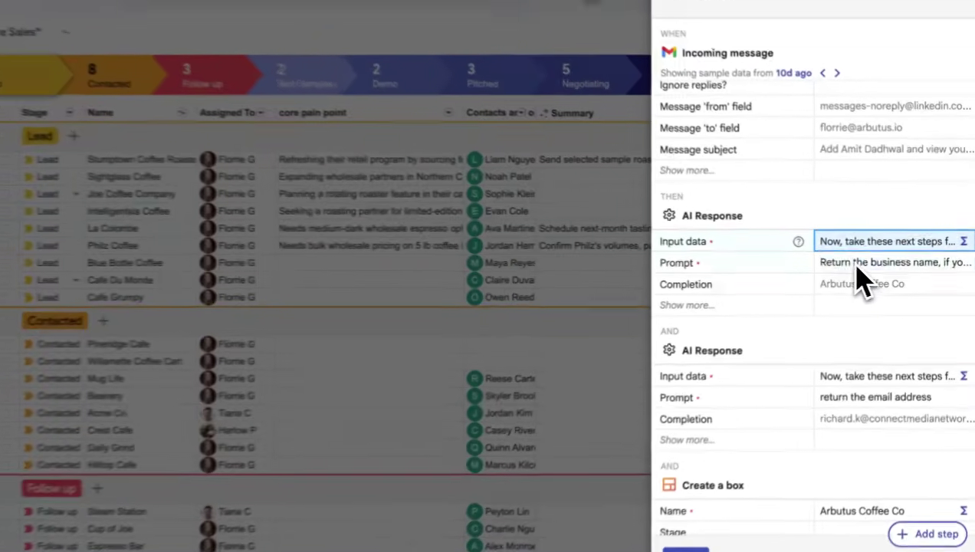
Examine the prompt and completion of the first AI Response and the settings of the steps below it
left_click(874, 264)
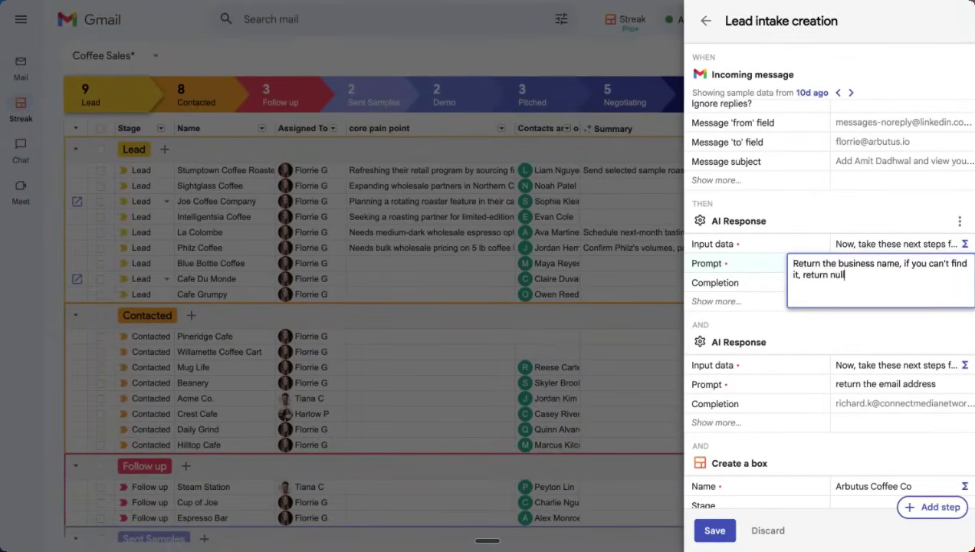
left_click(859, 222)
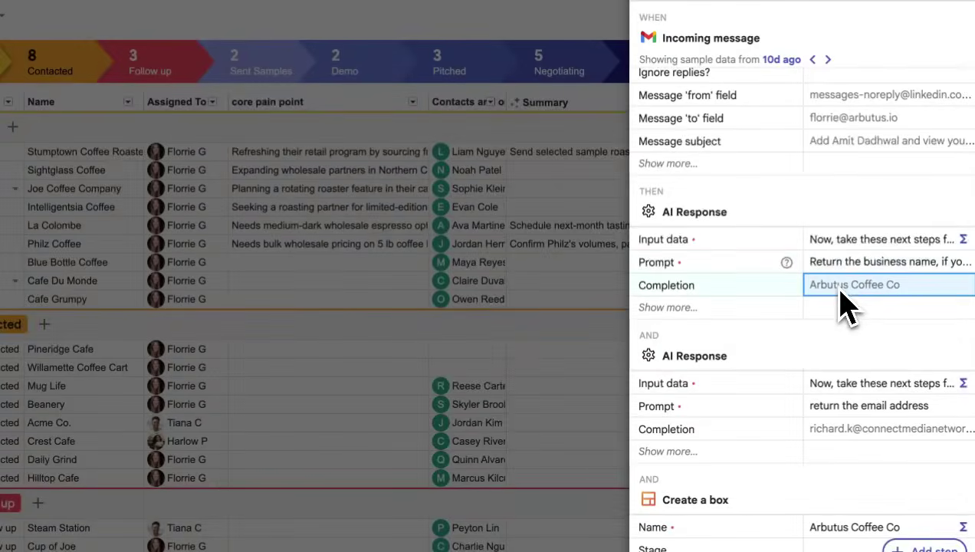
scroll(852, 353, "down", 2)
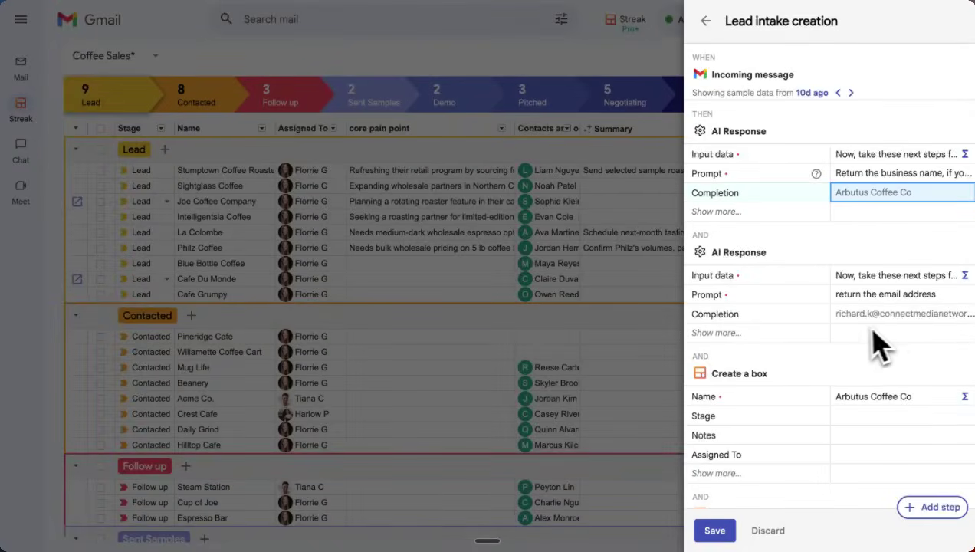
scroll(896, 370, "down", 3)
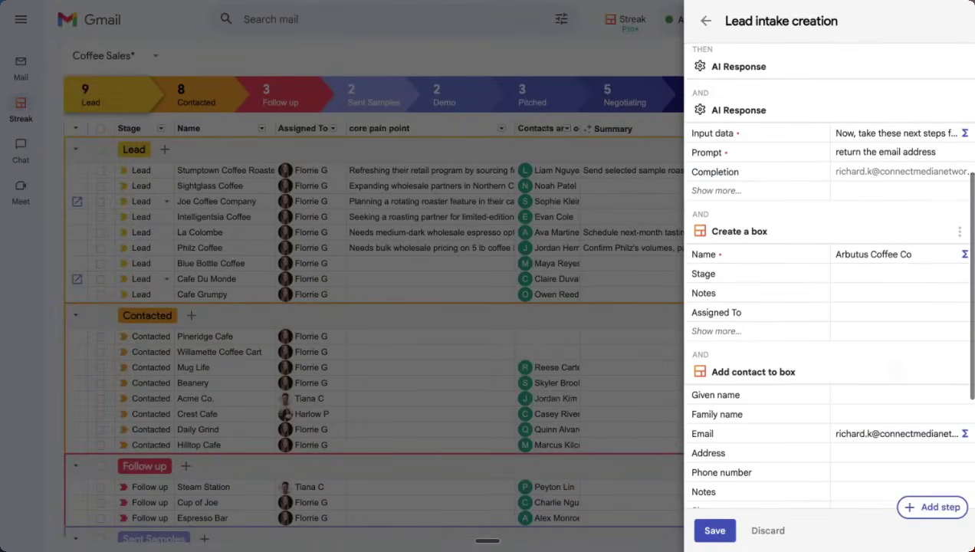
scroll(881, 211, "up", 2)
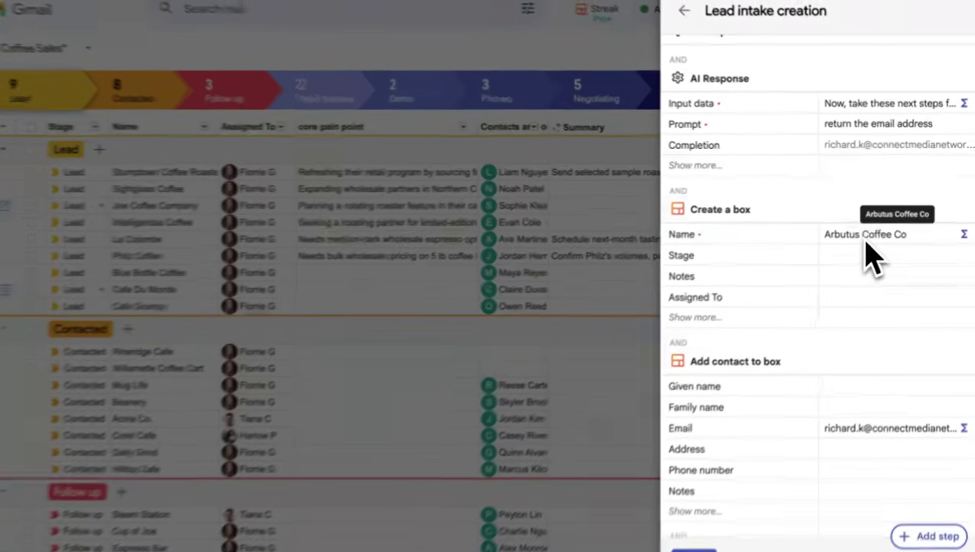
Clear the Name of the Create a box step and set it to the Completion of the first AI Response
left_click(868, 244)
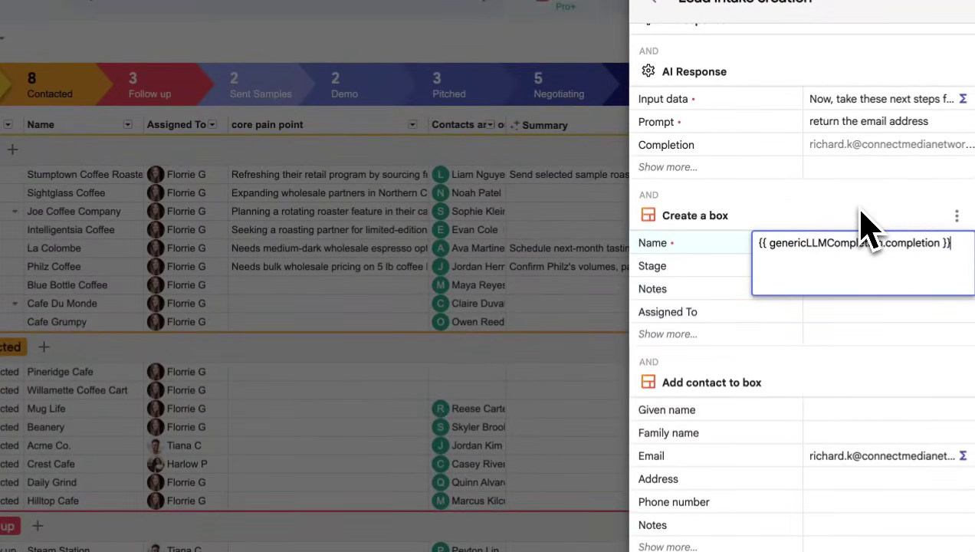
left_click(867, 225)
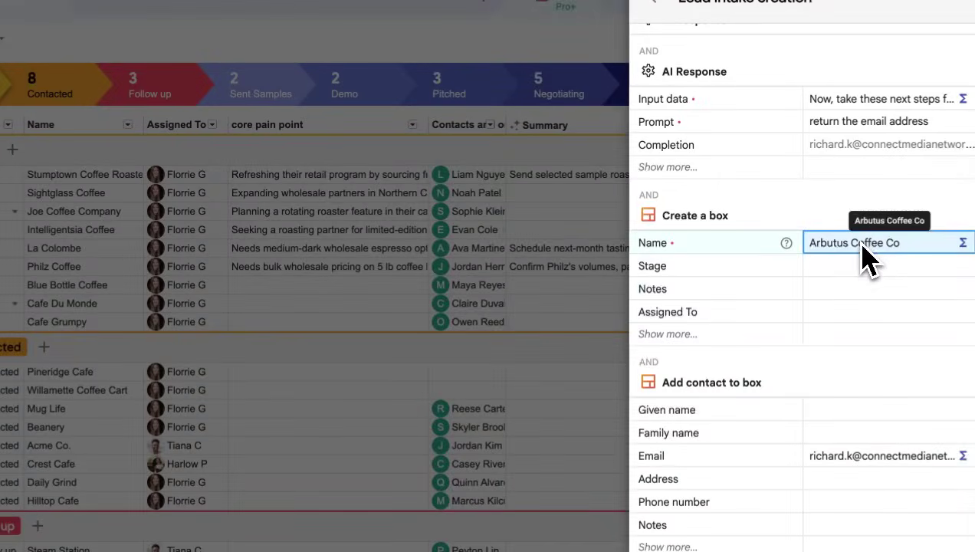
left_click(862, 245)
key("BackSpace")
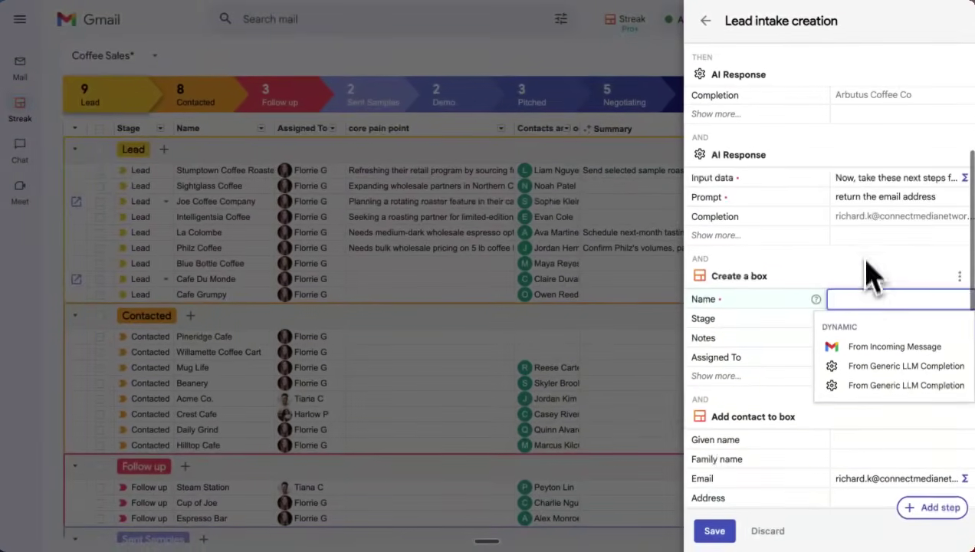
left_click(886, 368)
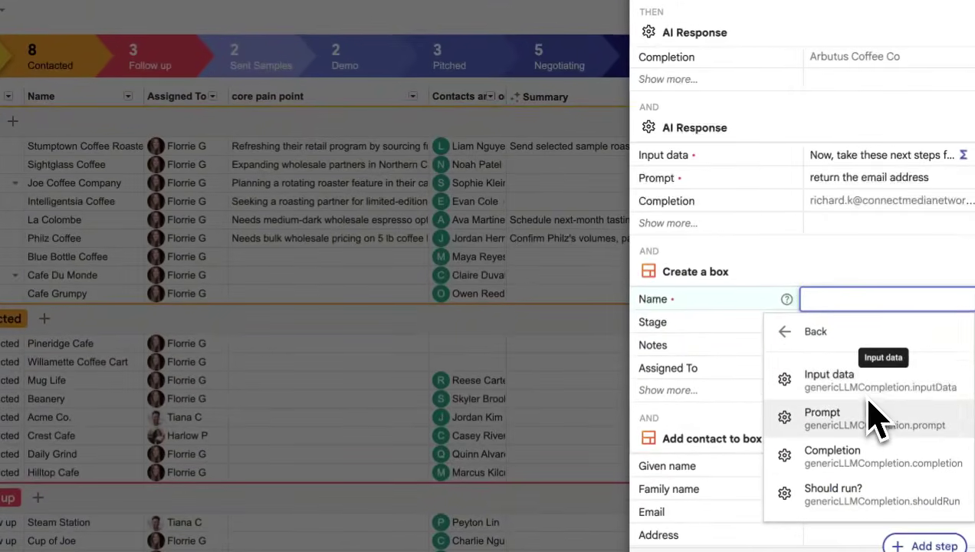
left_click(861, 455)
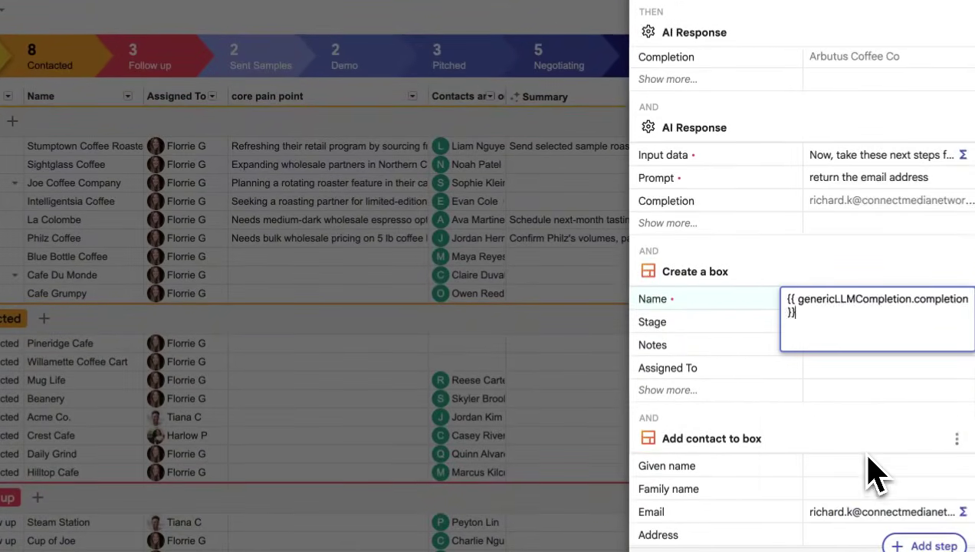
left_click(881, 270)
scroll(862, 214, "up", 2)
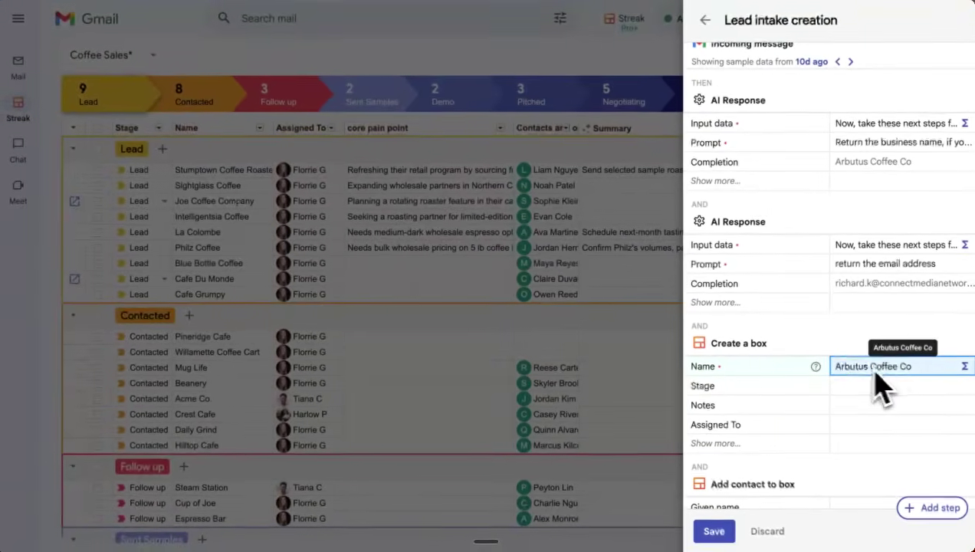
Clear the Email of the Add contact to box step and set it to the Completion of the second AI Response
scroll(882, 380, "down", 4)
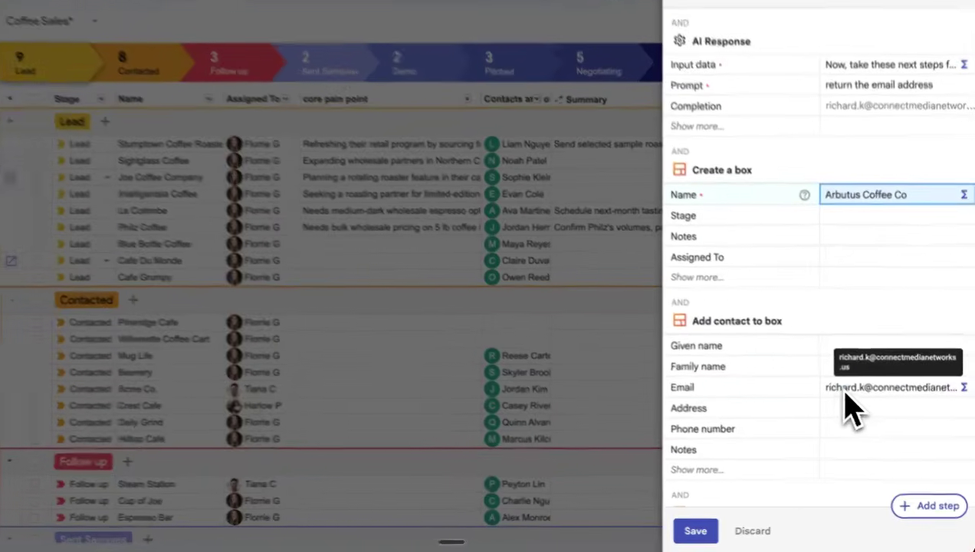
left_click(849, 400)
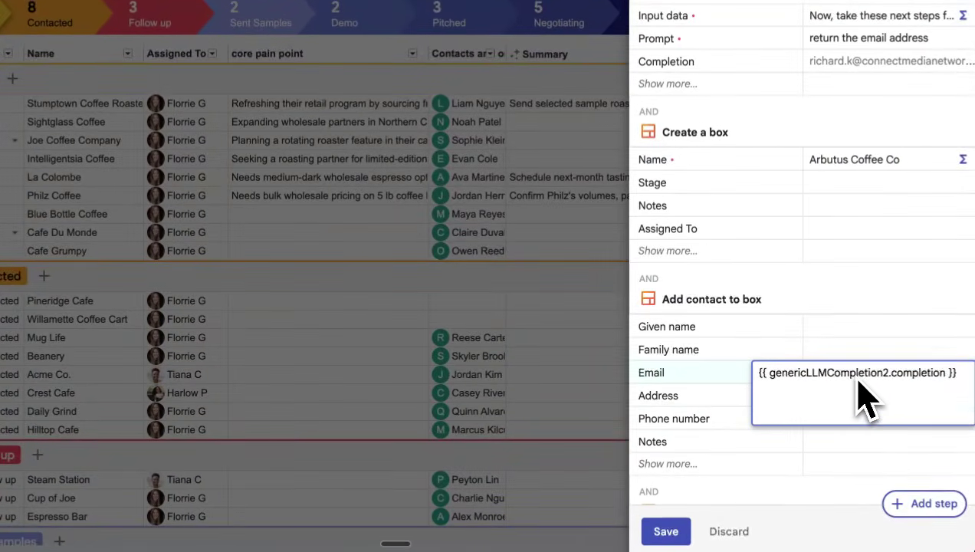
key("BackSpace")
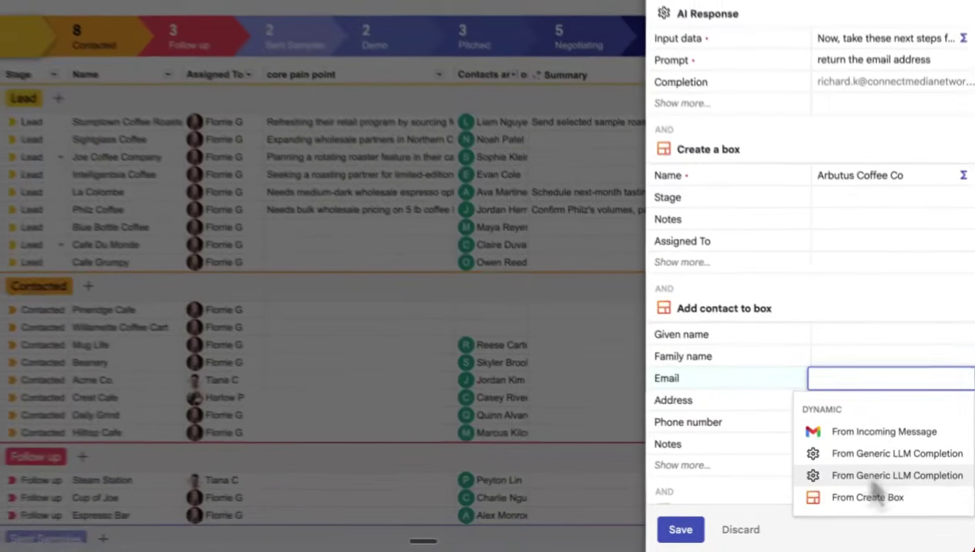
left_click(840, 483)
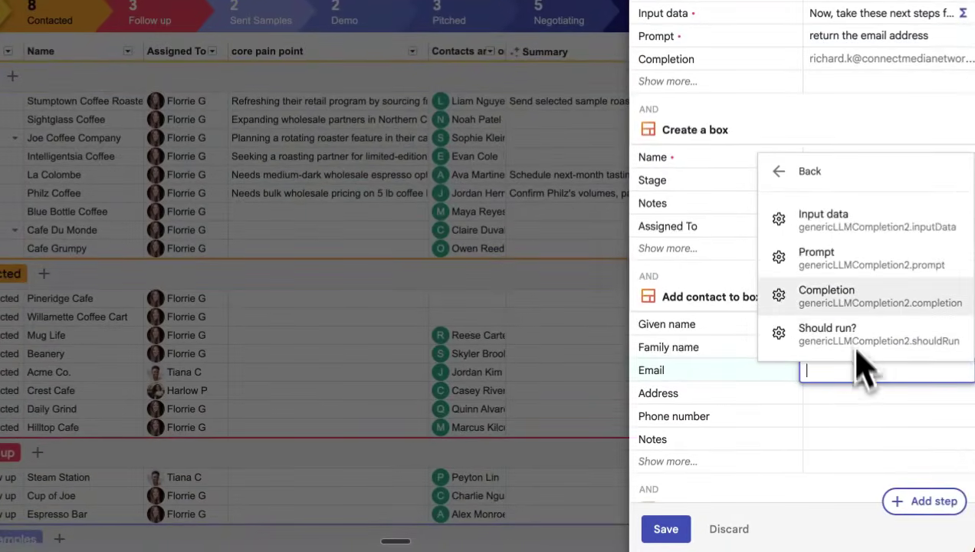
left_click(844, 299)
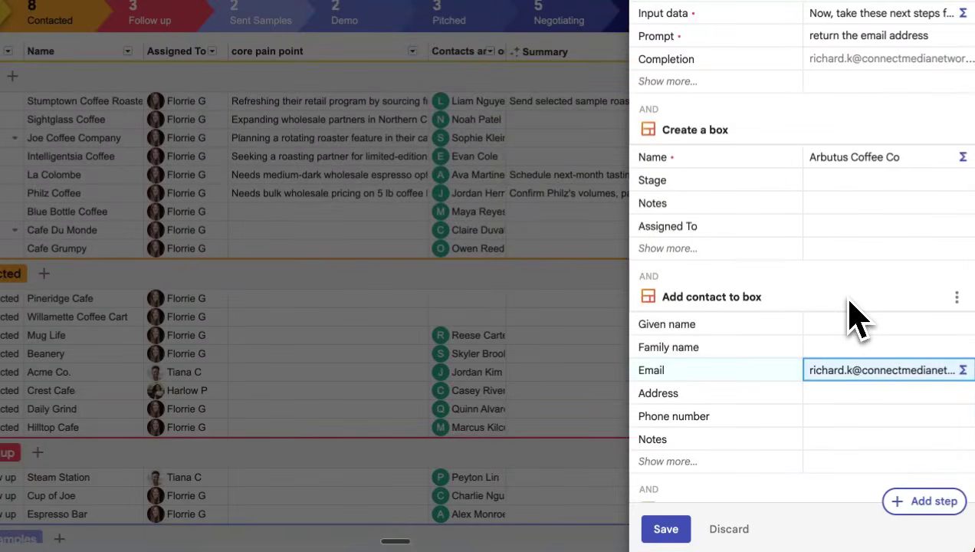
Check the field names chosen for AI Autofill box fields and save the Lead intake creation integration
scroll(862, 449, "down", 4)
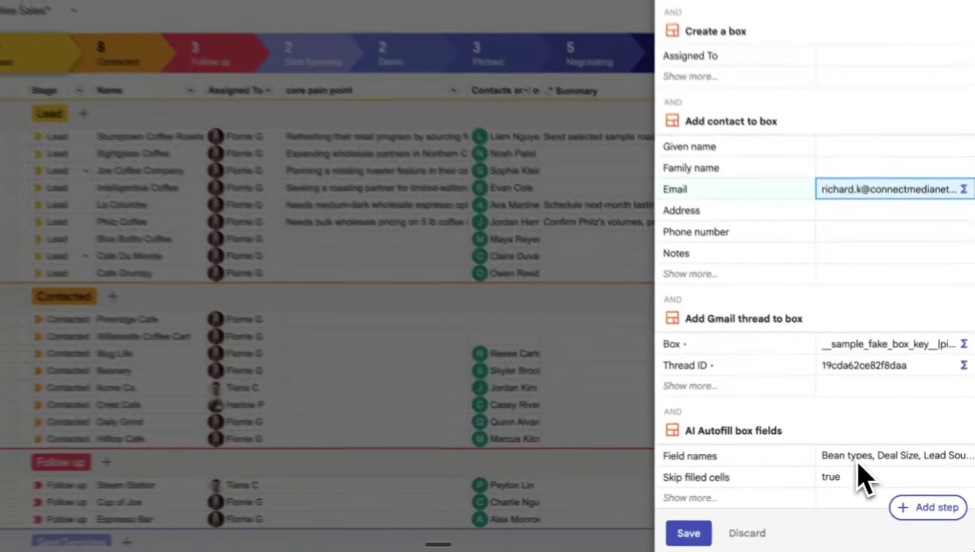
left_click(840, 464)
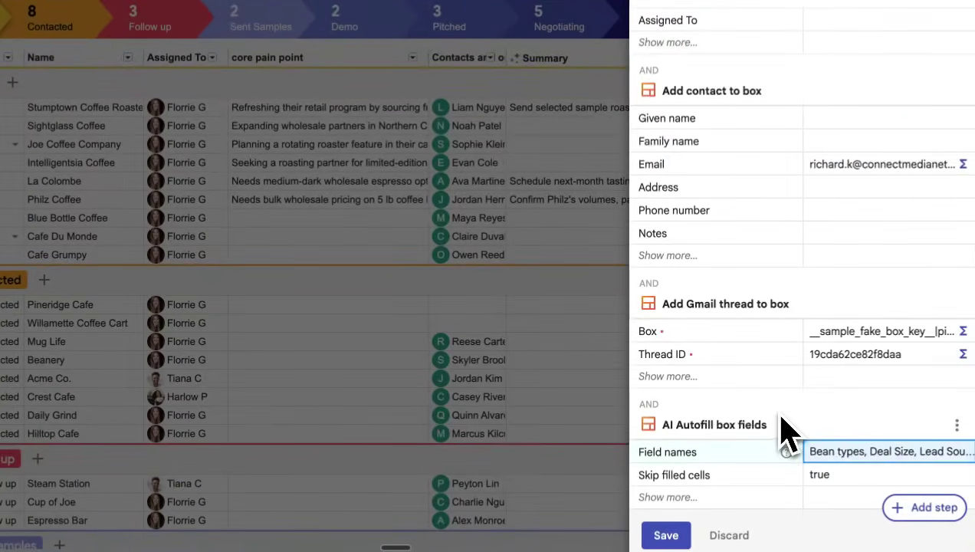
left_click(850, 452)
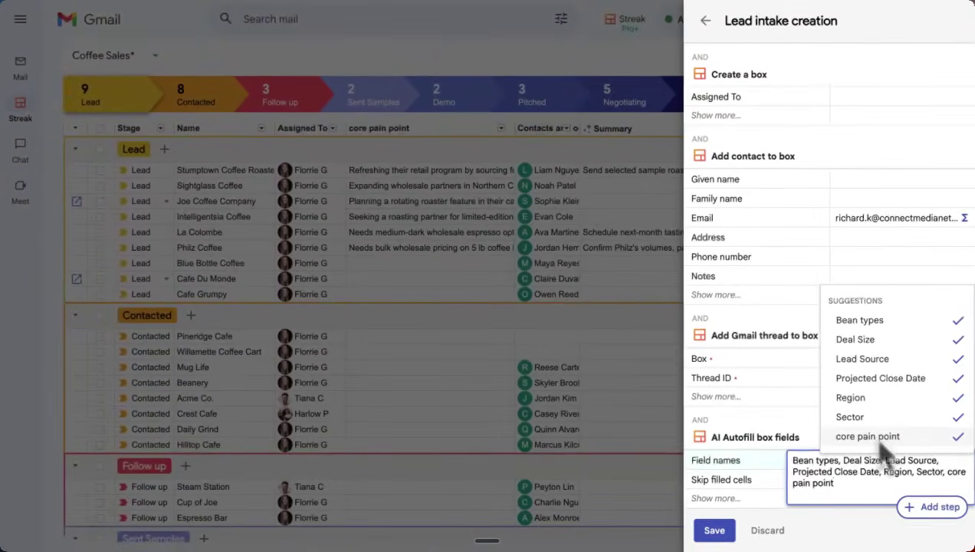
left_click(818, 441)
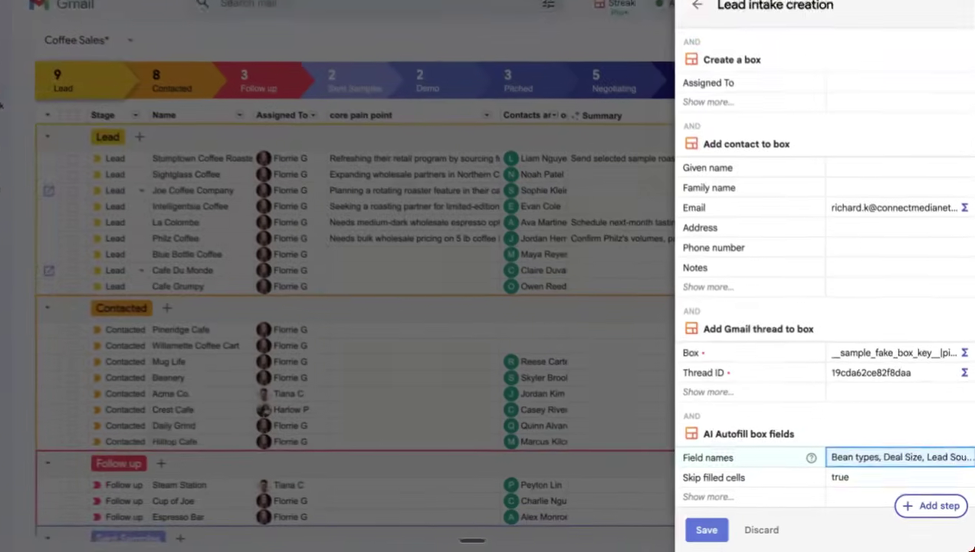
left_click(666, 527)
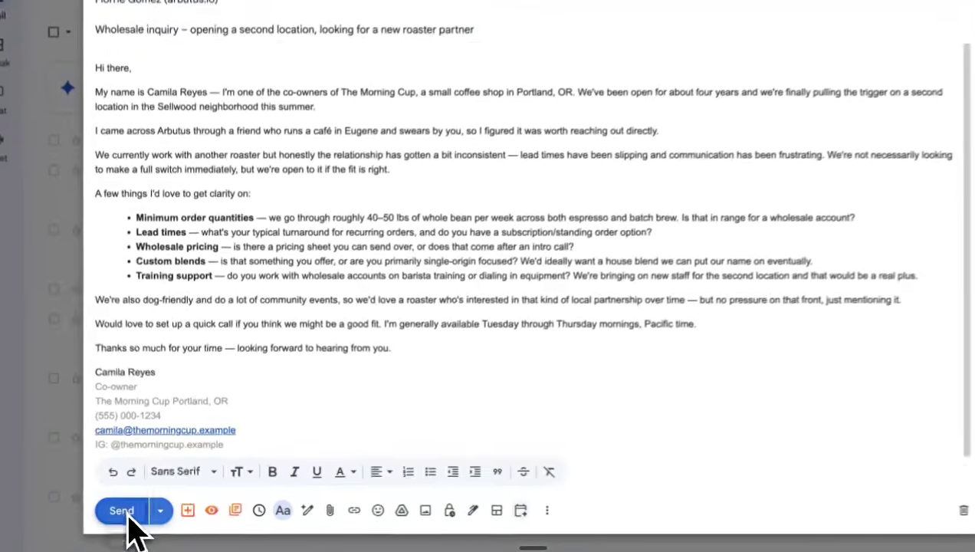
Send the wholesale inquiry email about opening a second location and open the received message from the inbox
left_click(127, 514)
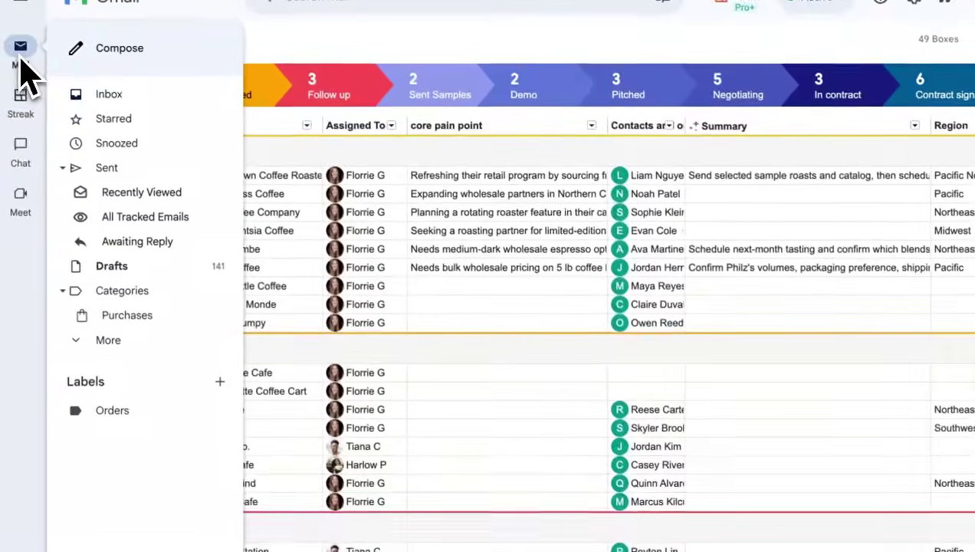
left_click(26, 72)
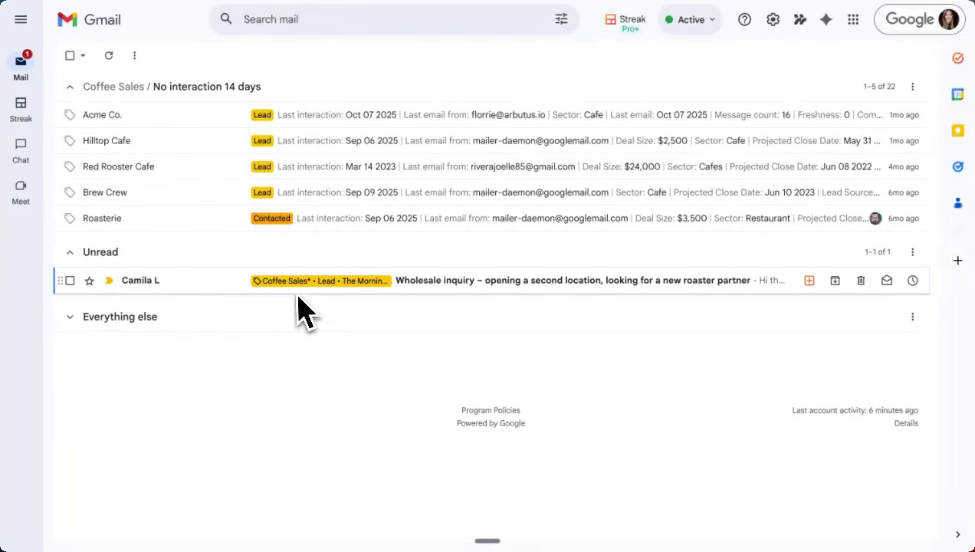
left_click(424, 286)
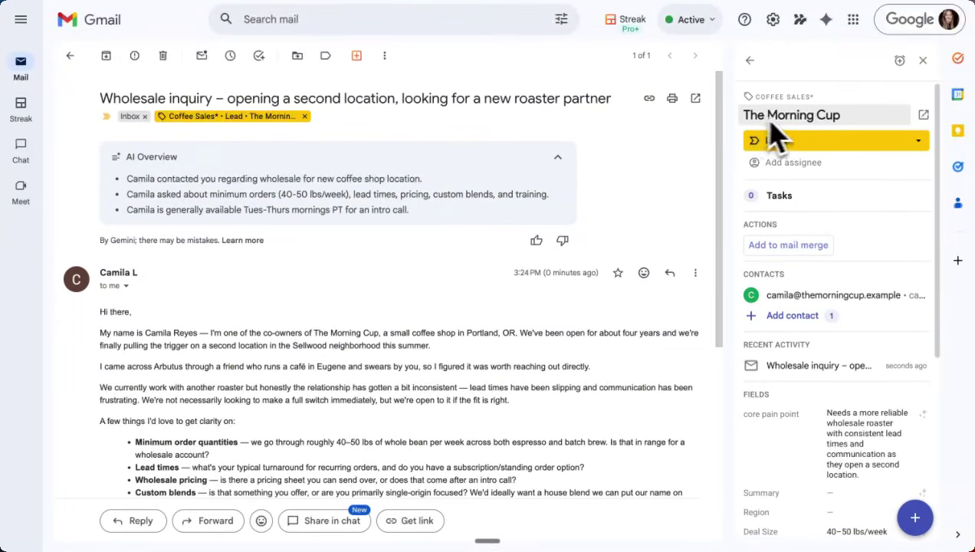
Examine the contact and autofilled fields of The Morning Cup box alongside the wholesale inquiry
scroll(850, 257, "down", 1)
mouse_move(798, 264)
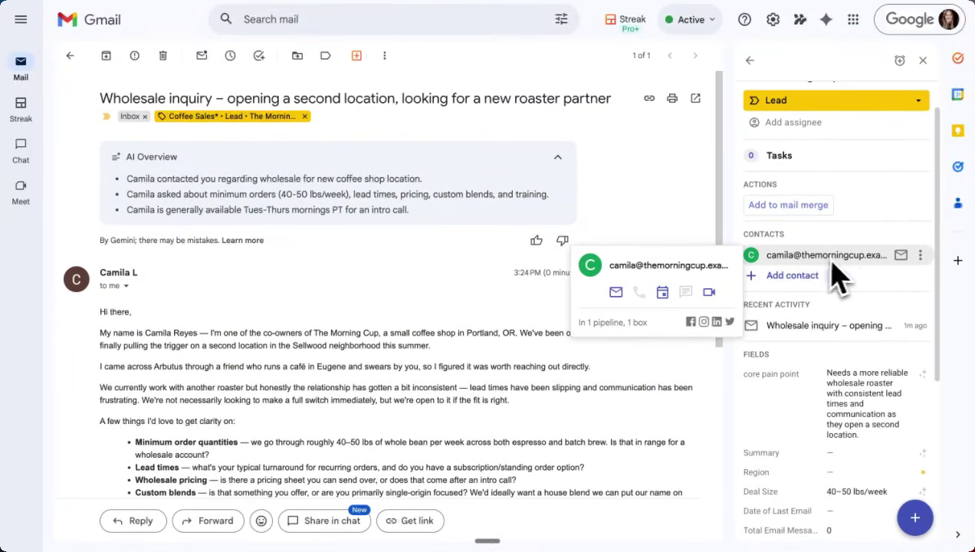
scroll(862, 253, "down", 5)
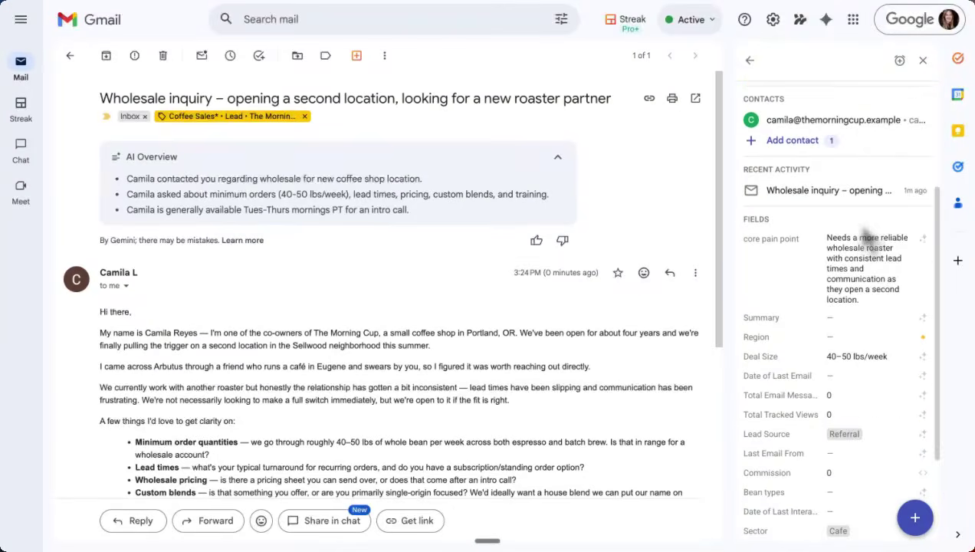
scroll(867, 240, "down", 1)
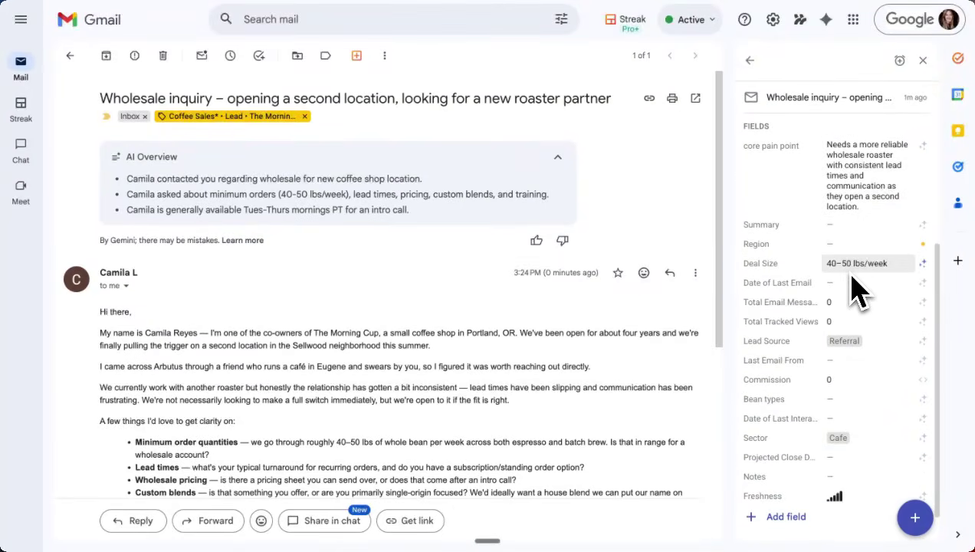
scroll(851, 360, "down", 1)
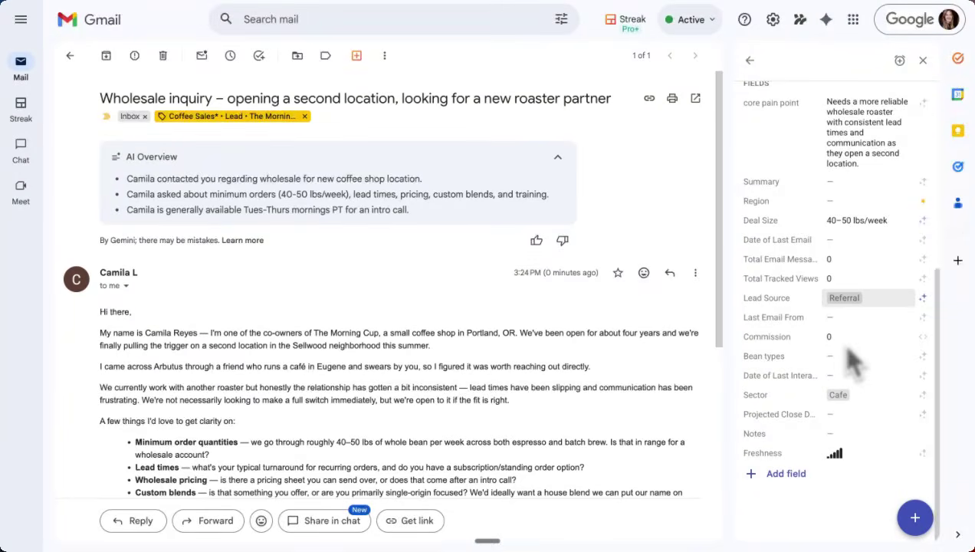
View the Coffee Sales pipeline and examine The Morning Cup's row in the Lead stage across its field columns
scroll(846, 425, "up", 4)
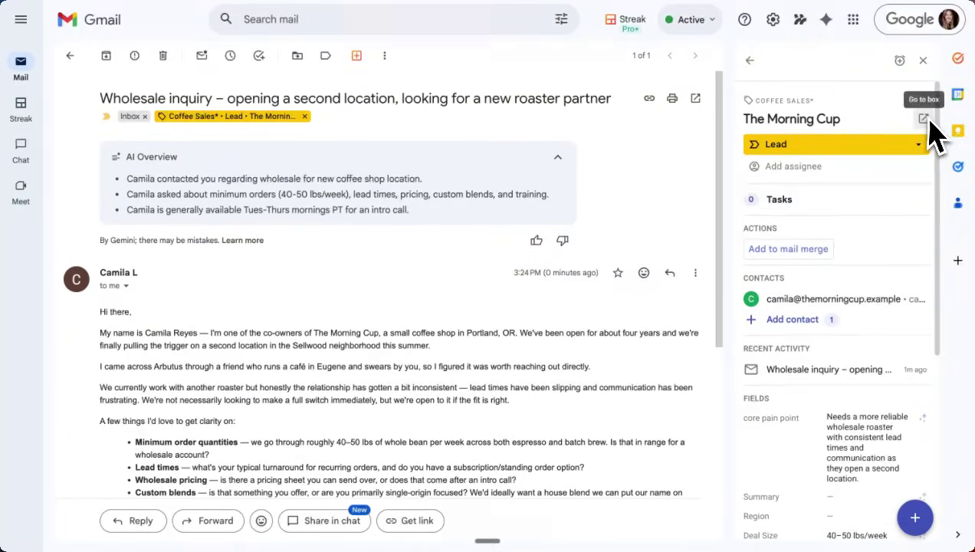
left_click(811, 119)
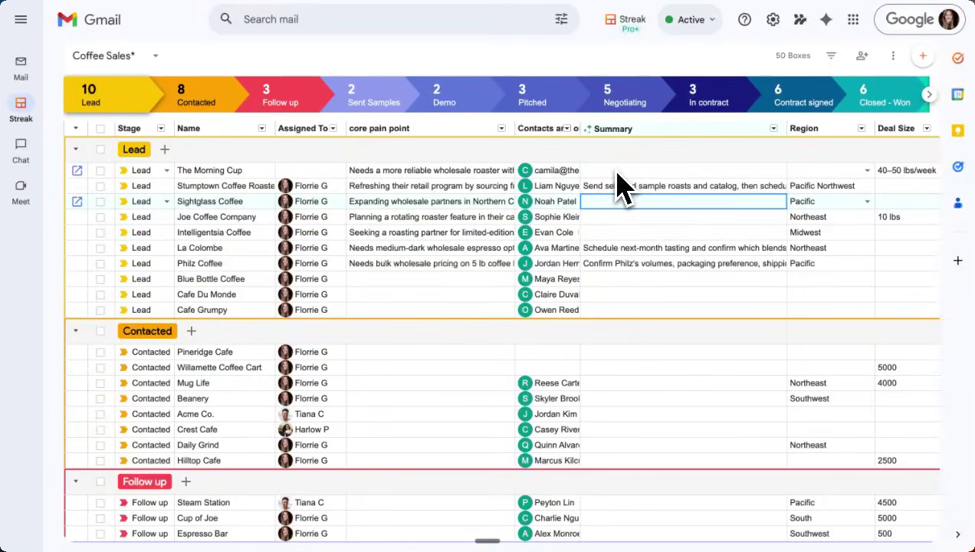
scroll(619, 184, "right", 1)
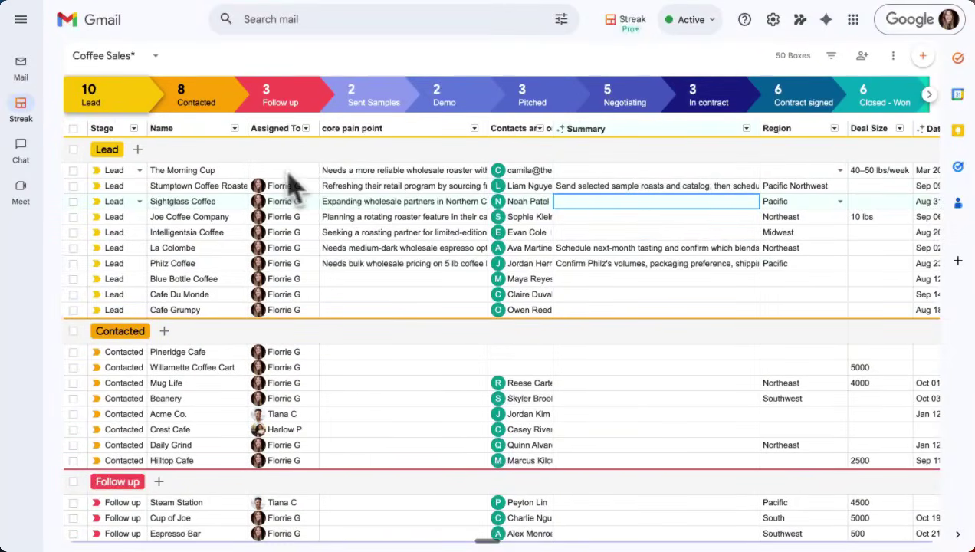
scroll(627, 208, "right", 10)
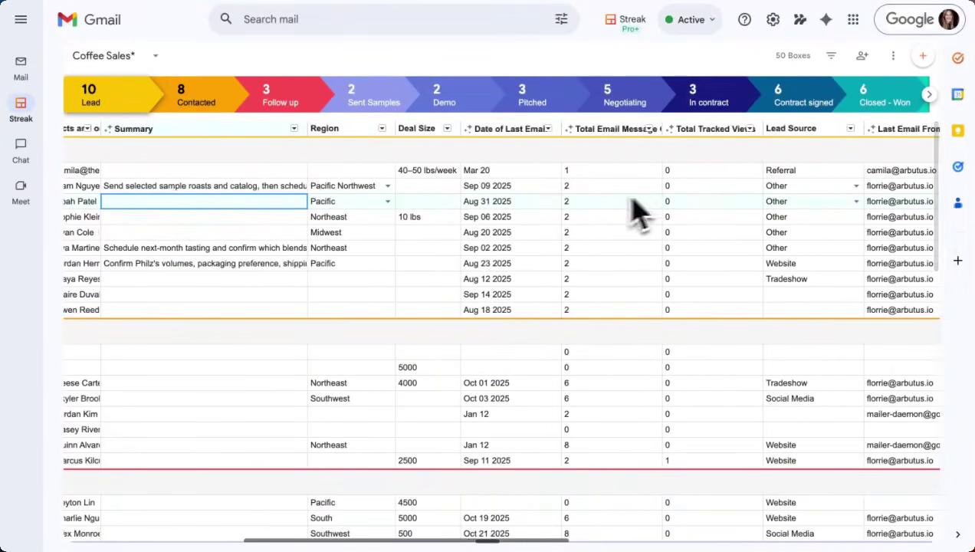
Open The Morning Cup box from the Lead stage to review its email and custom columns, and return to the Coffee Sales pipeline
scroll(703, 207, "left", 10)
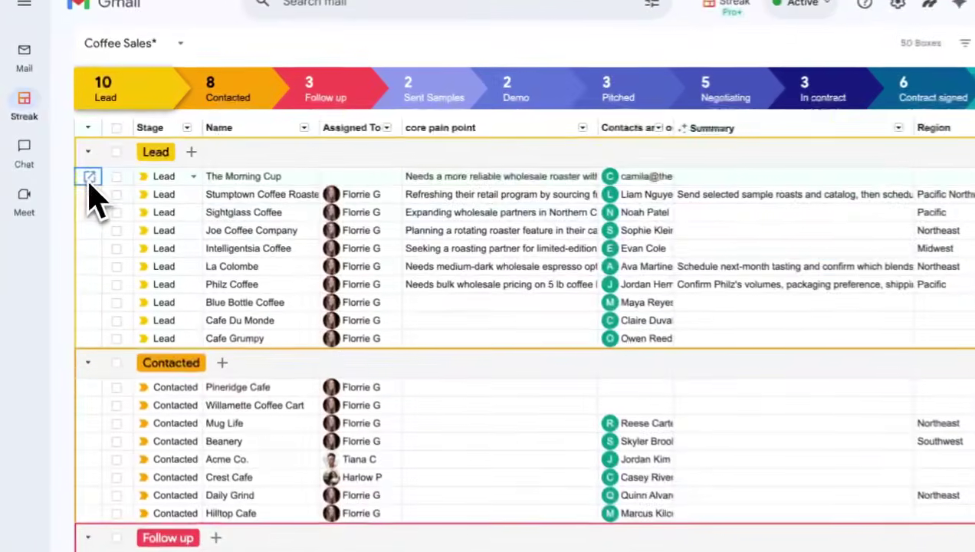
left_click(77, 170)
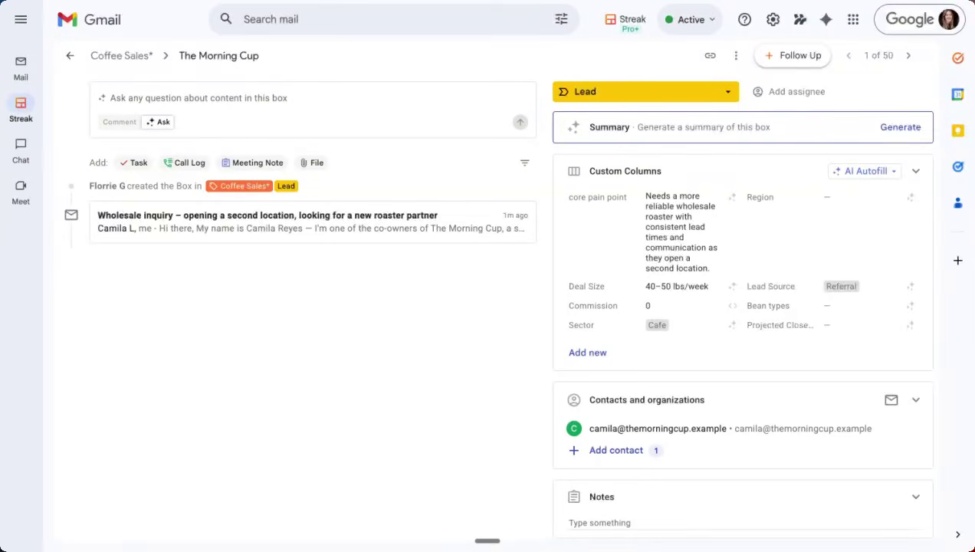
left_click(140, 58)
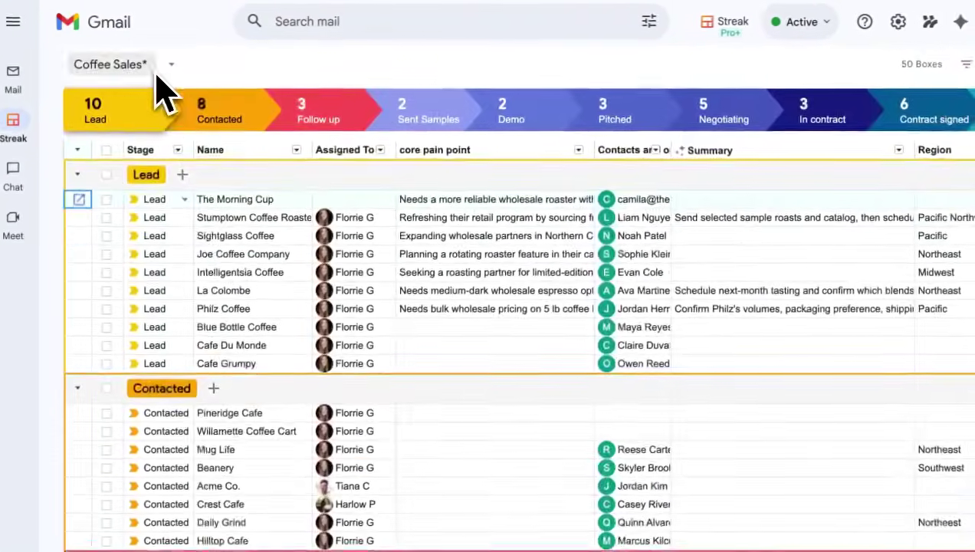